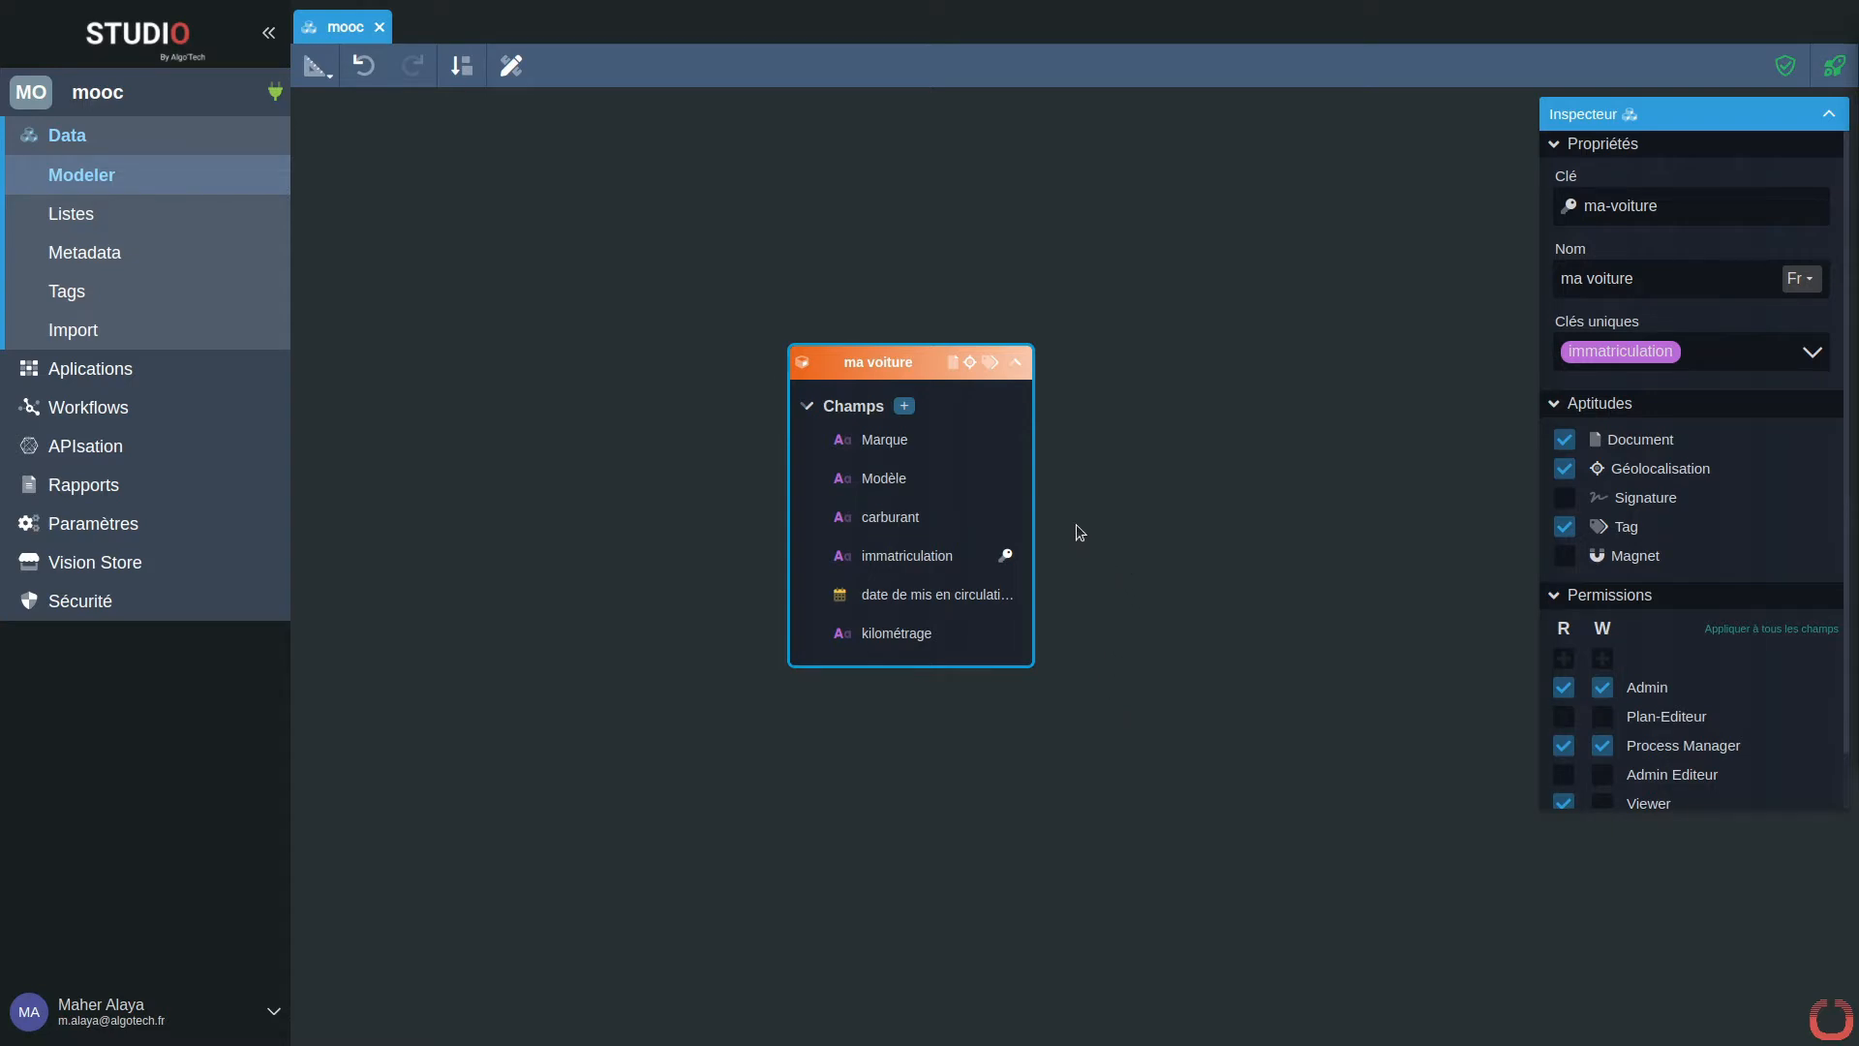
Step: Examine the properties of the Marque field in the ma voiture model and the field types available for it
left_click(901, 447)
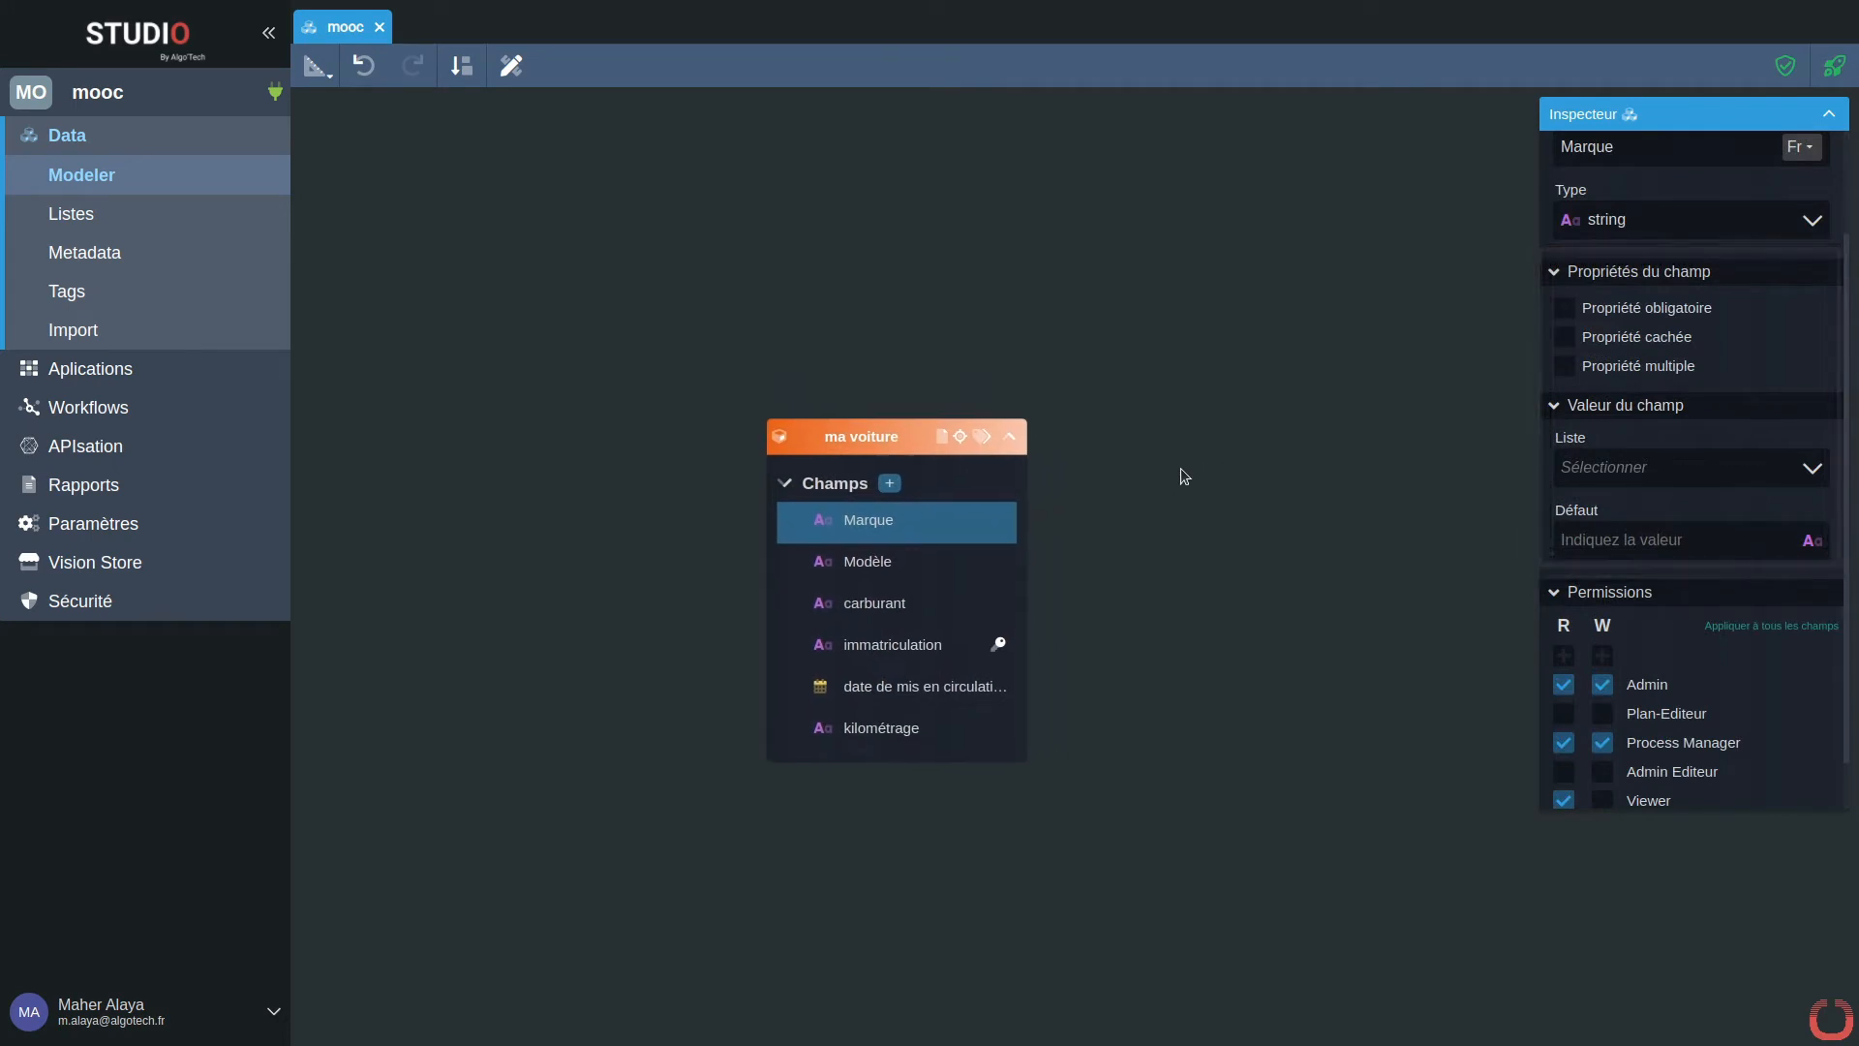
scroll(1620, 422, "up", 2)
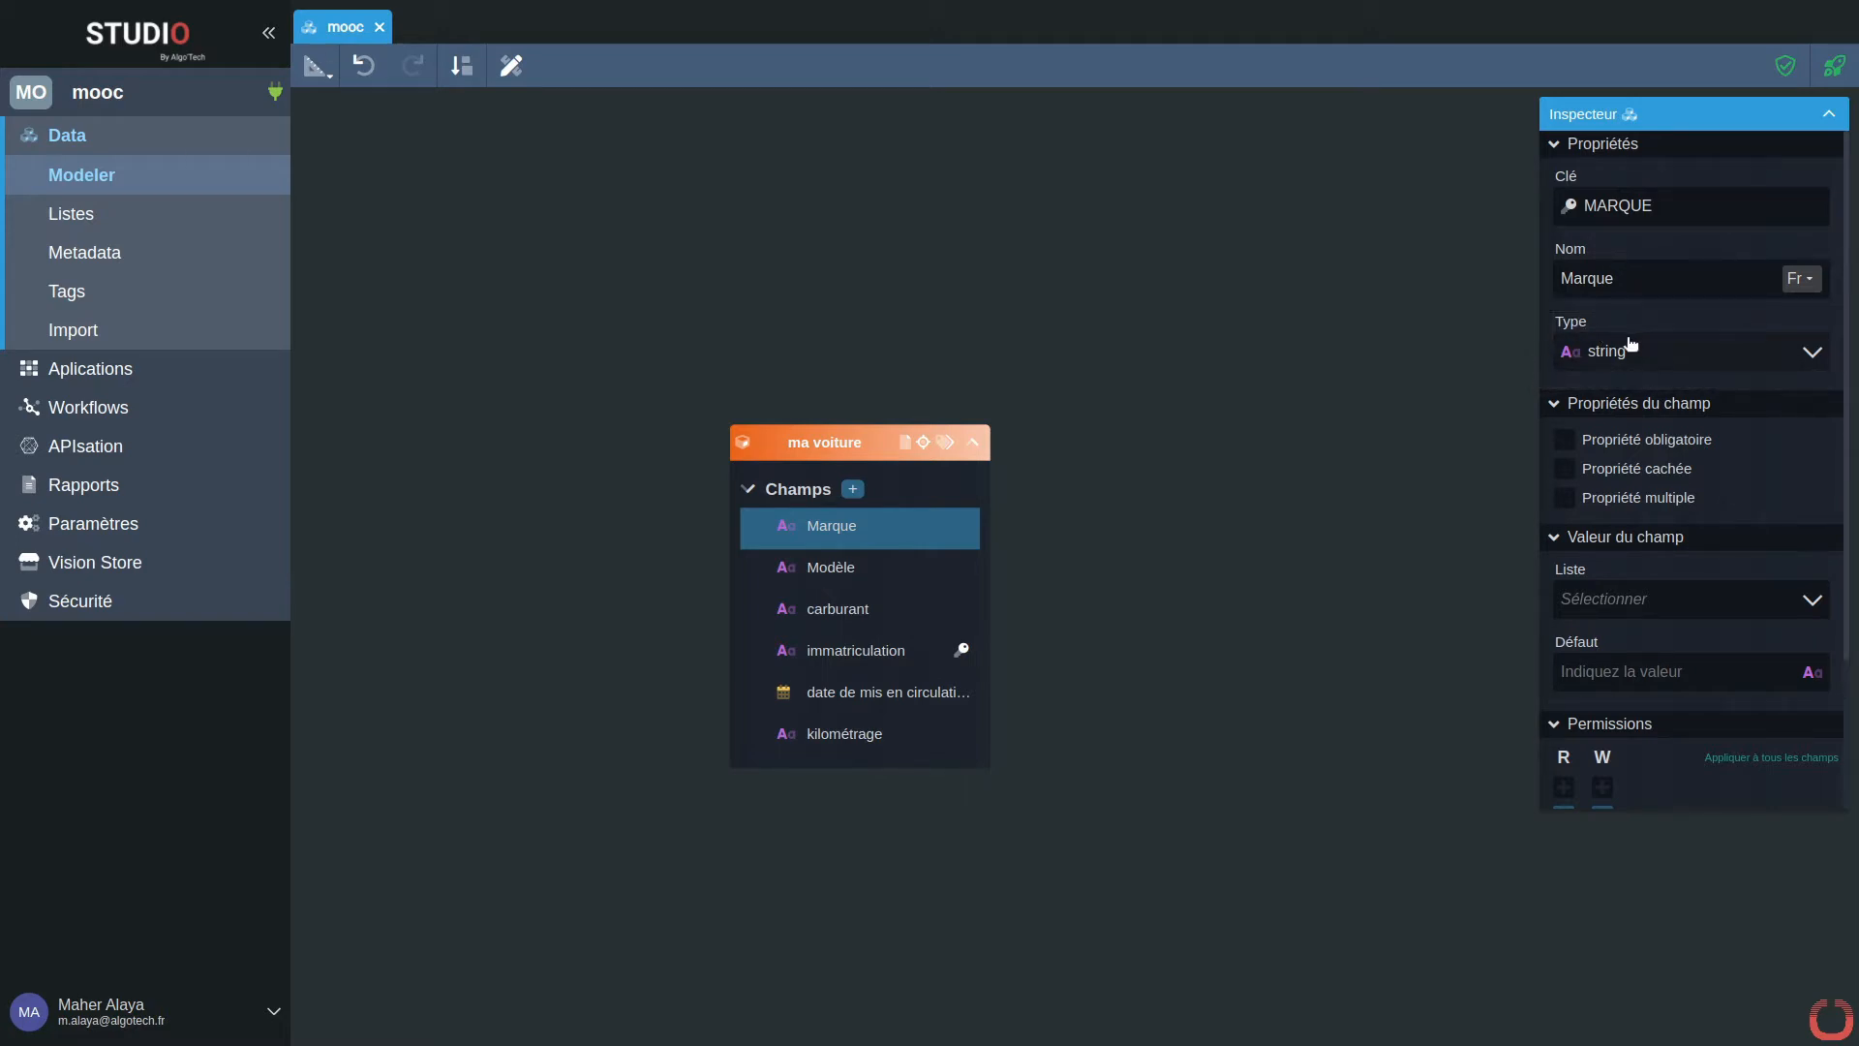
left_click(1814, 355)
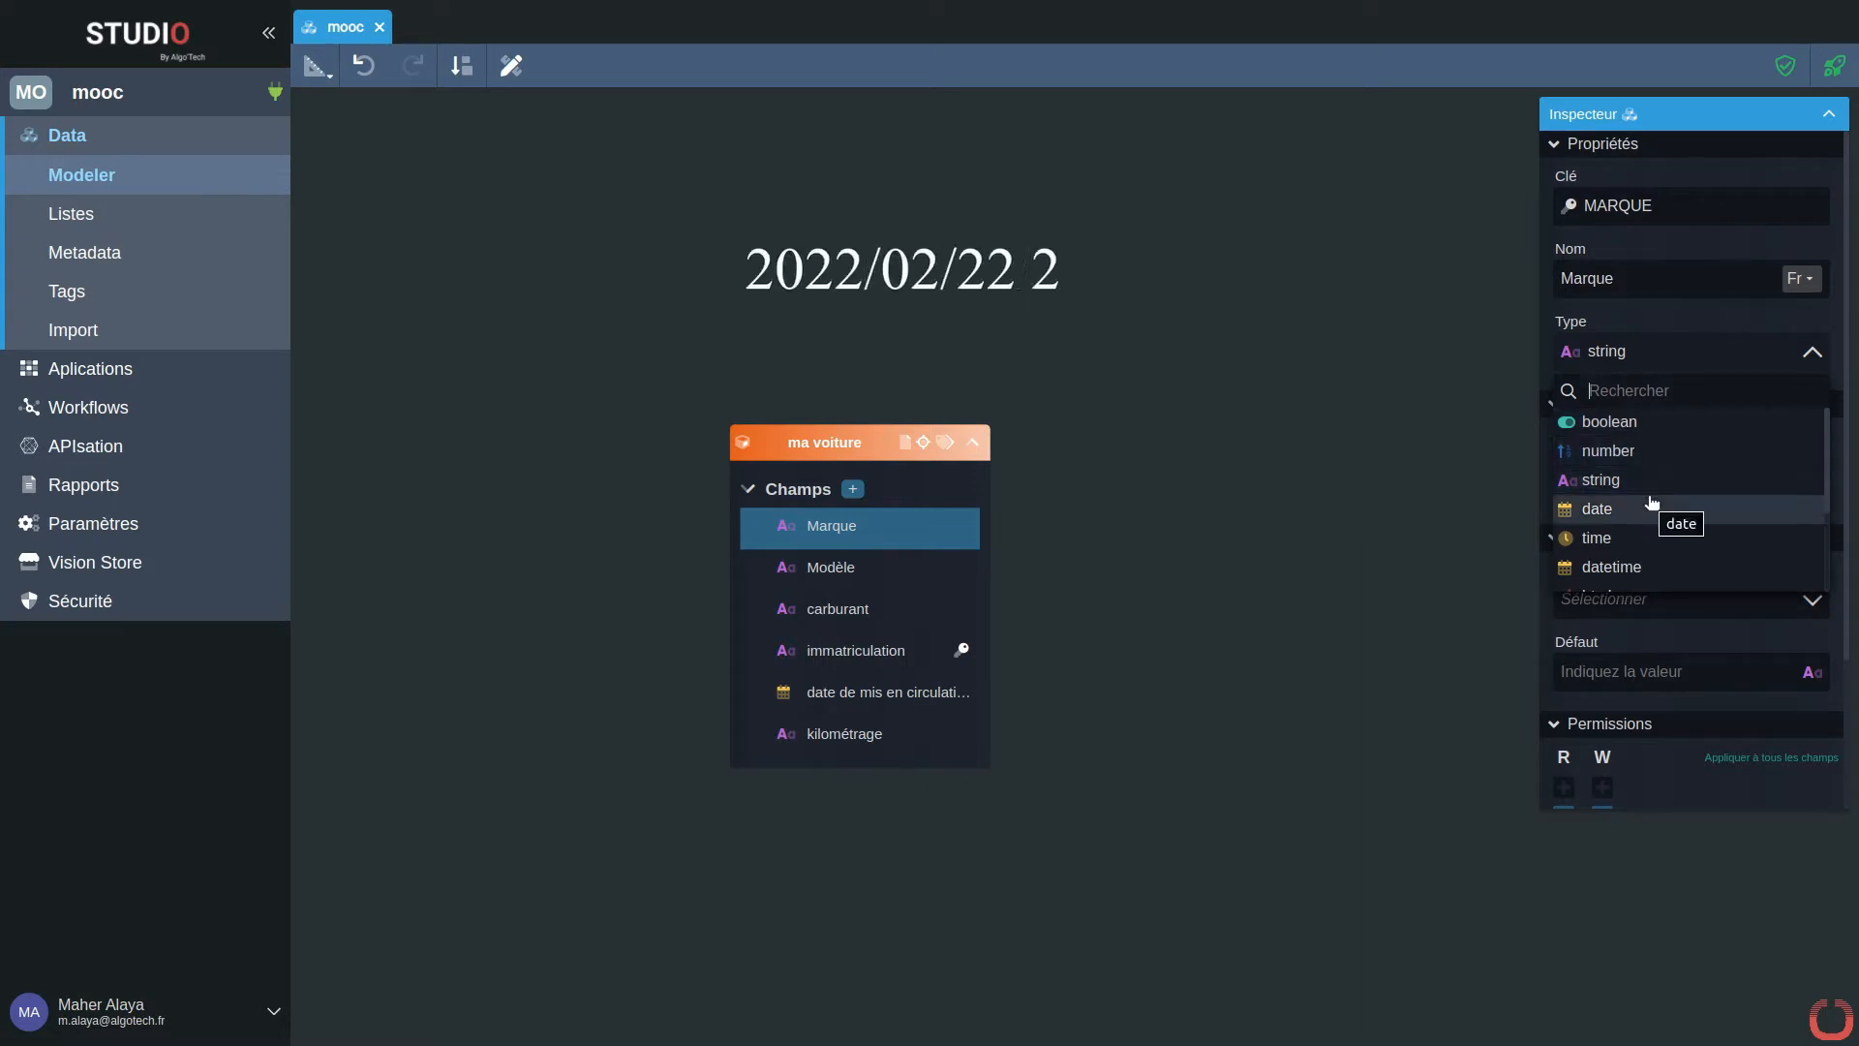
scroll(1686, 463, "down", 1)
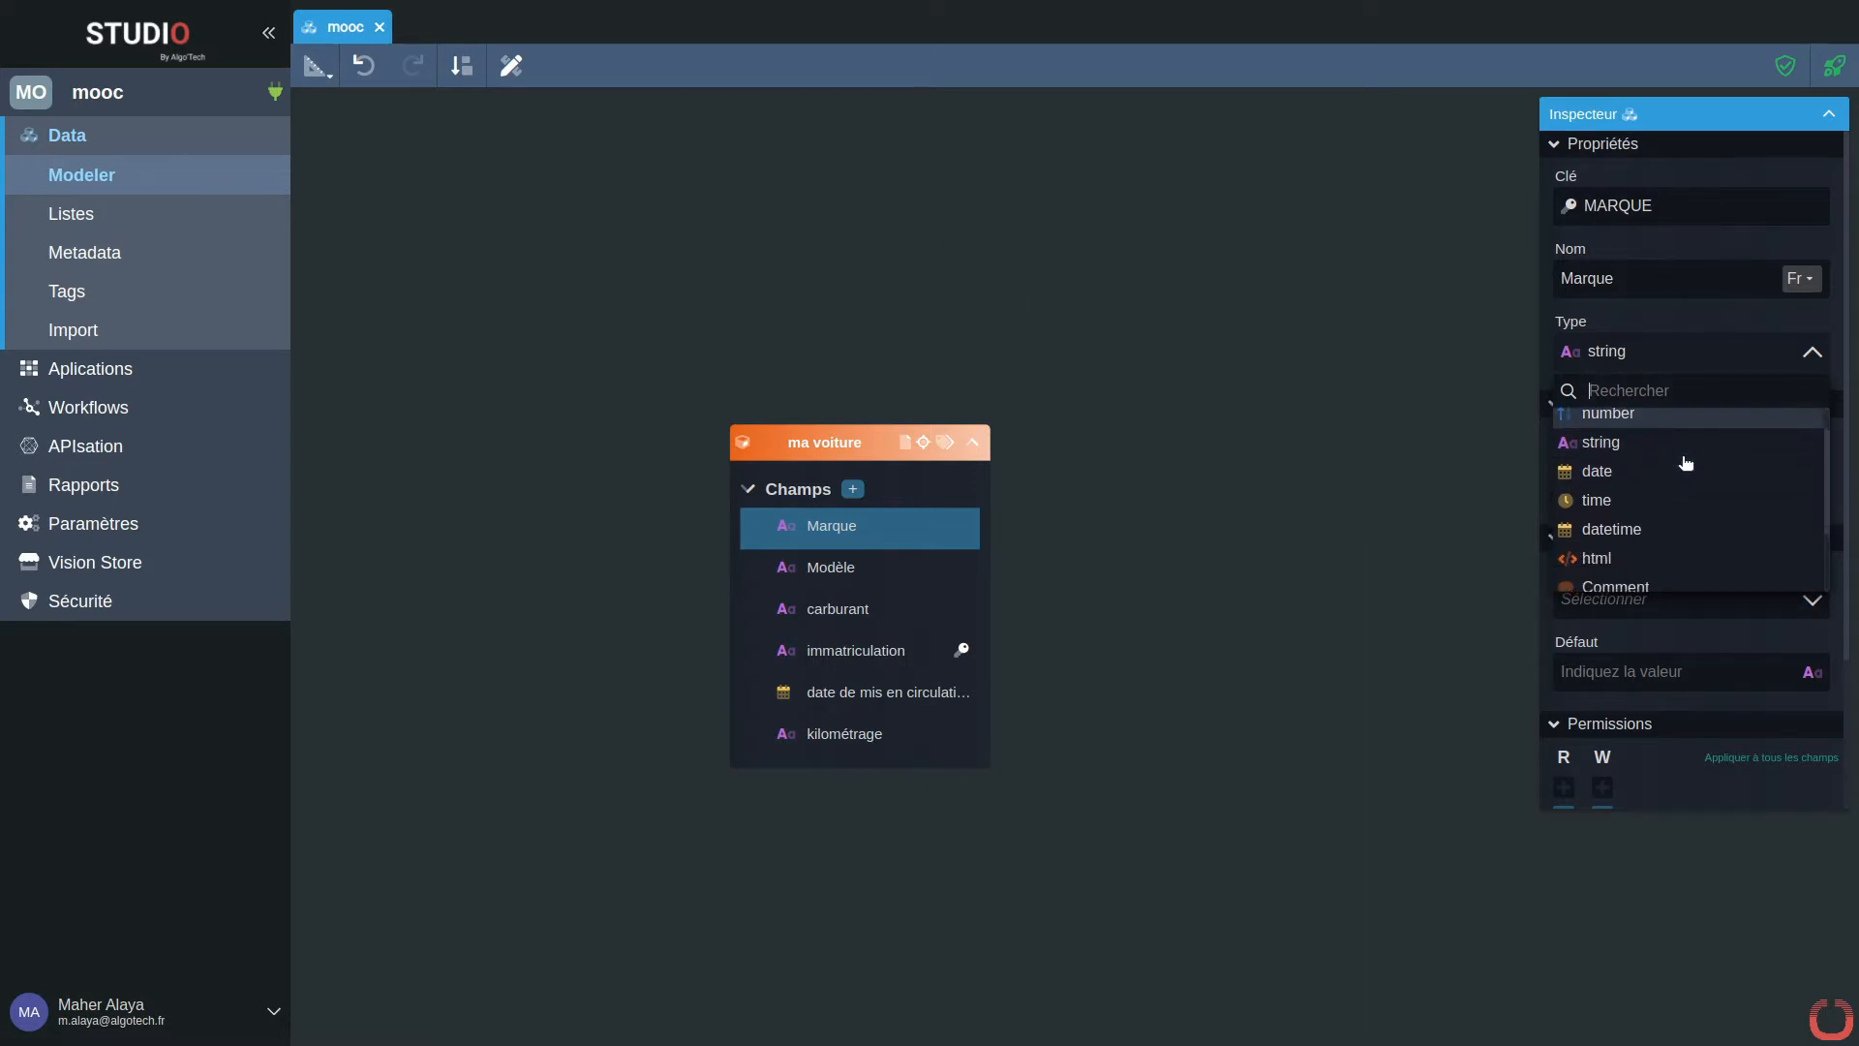
scroll(1686, 463, "down", 1)
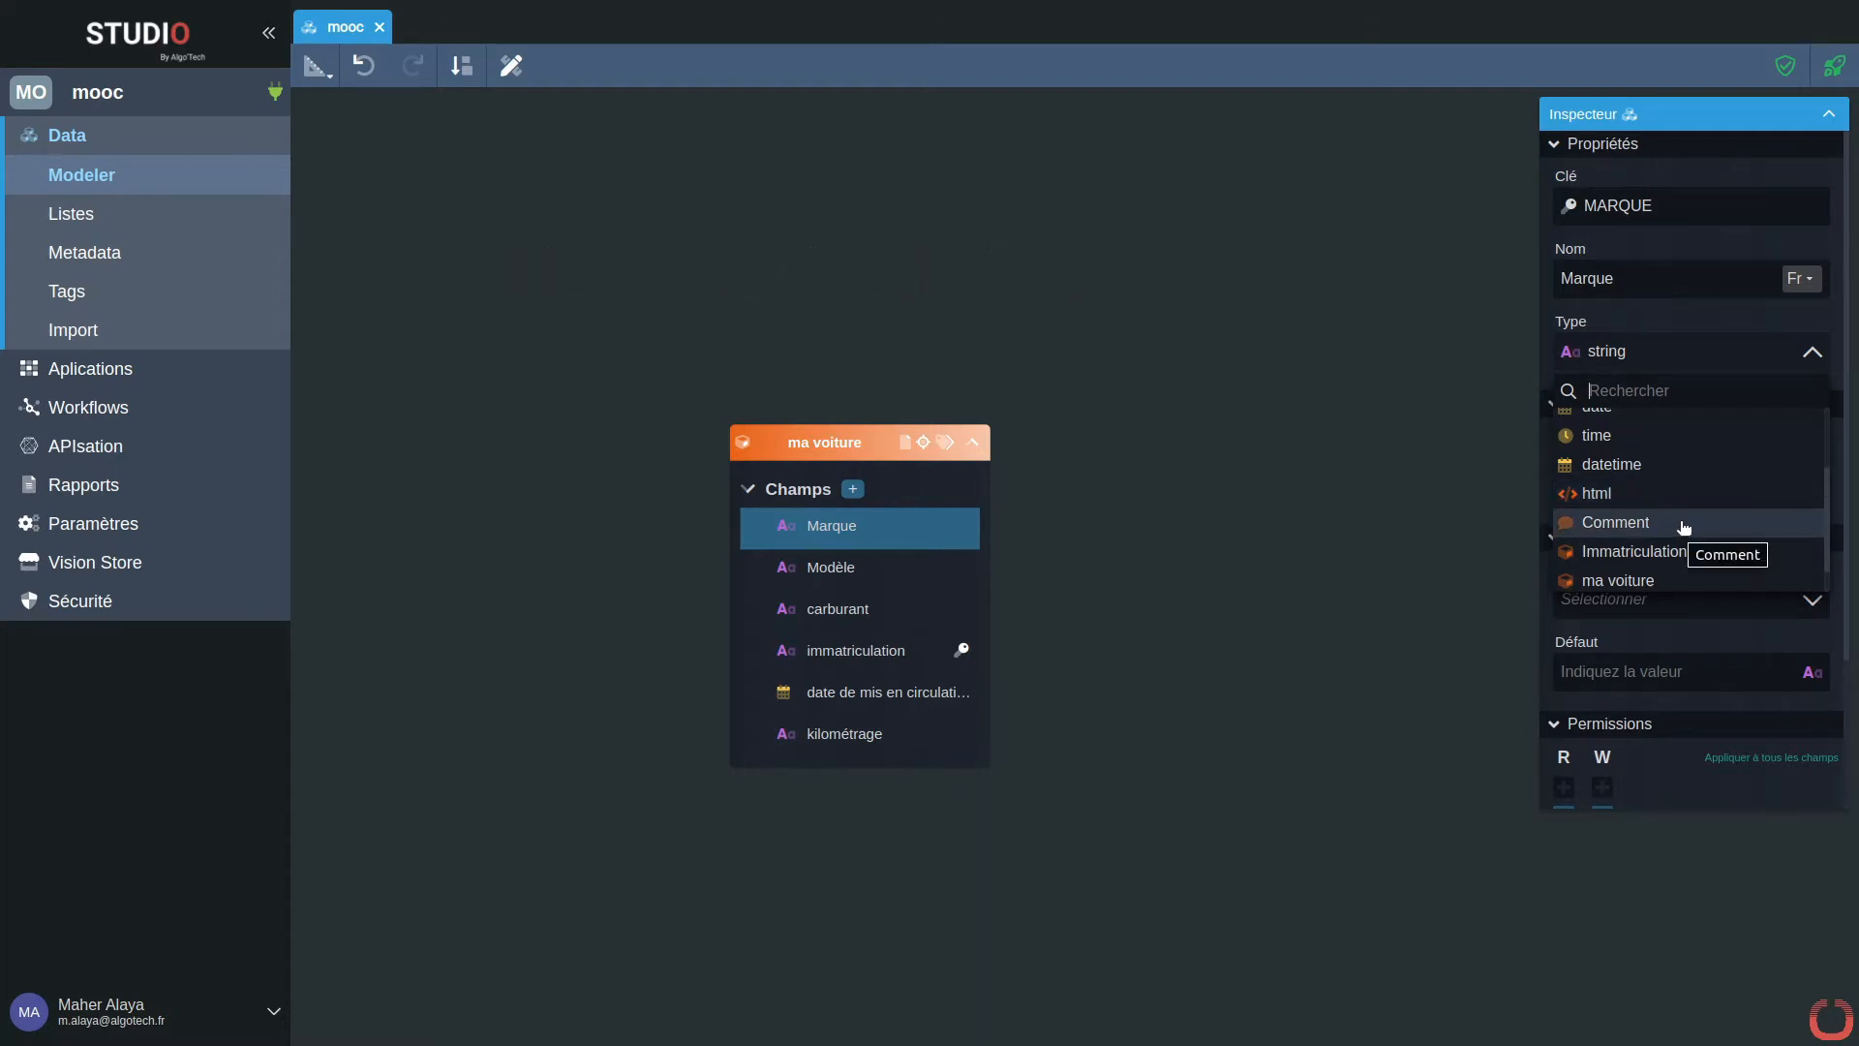
scroll(1702, 456, "down", 1)
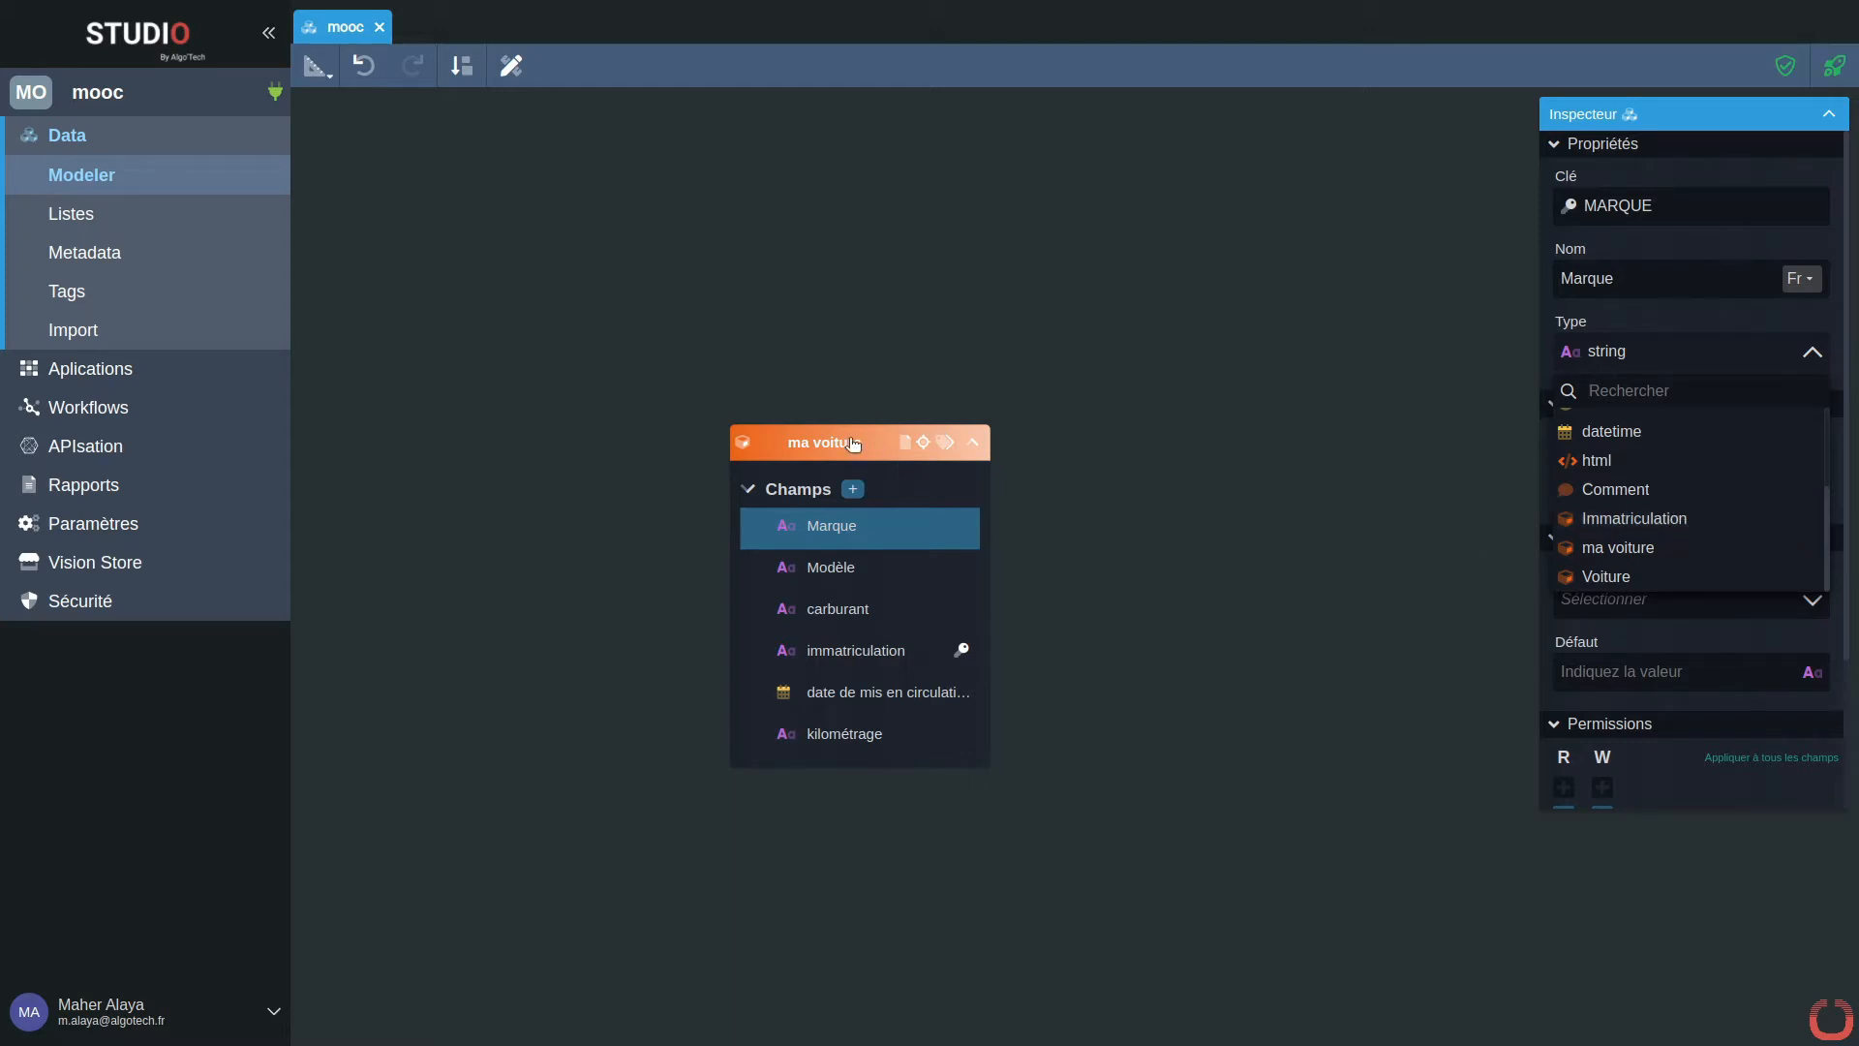
Step: Set the type of the kilométrage field in the ma voiture model to number
left_click_drag(848, 441, 892, 395)
left_click(905, 693)
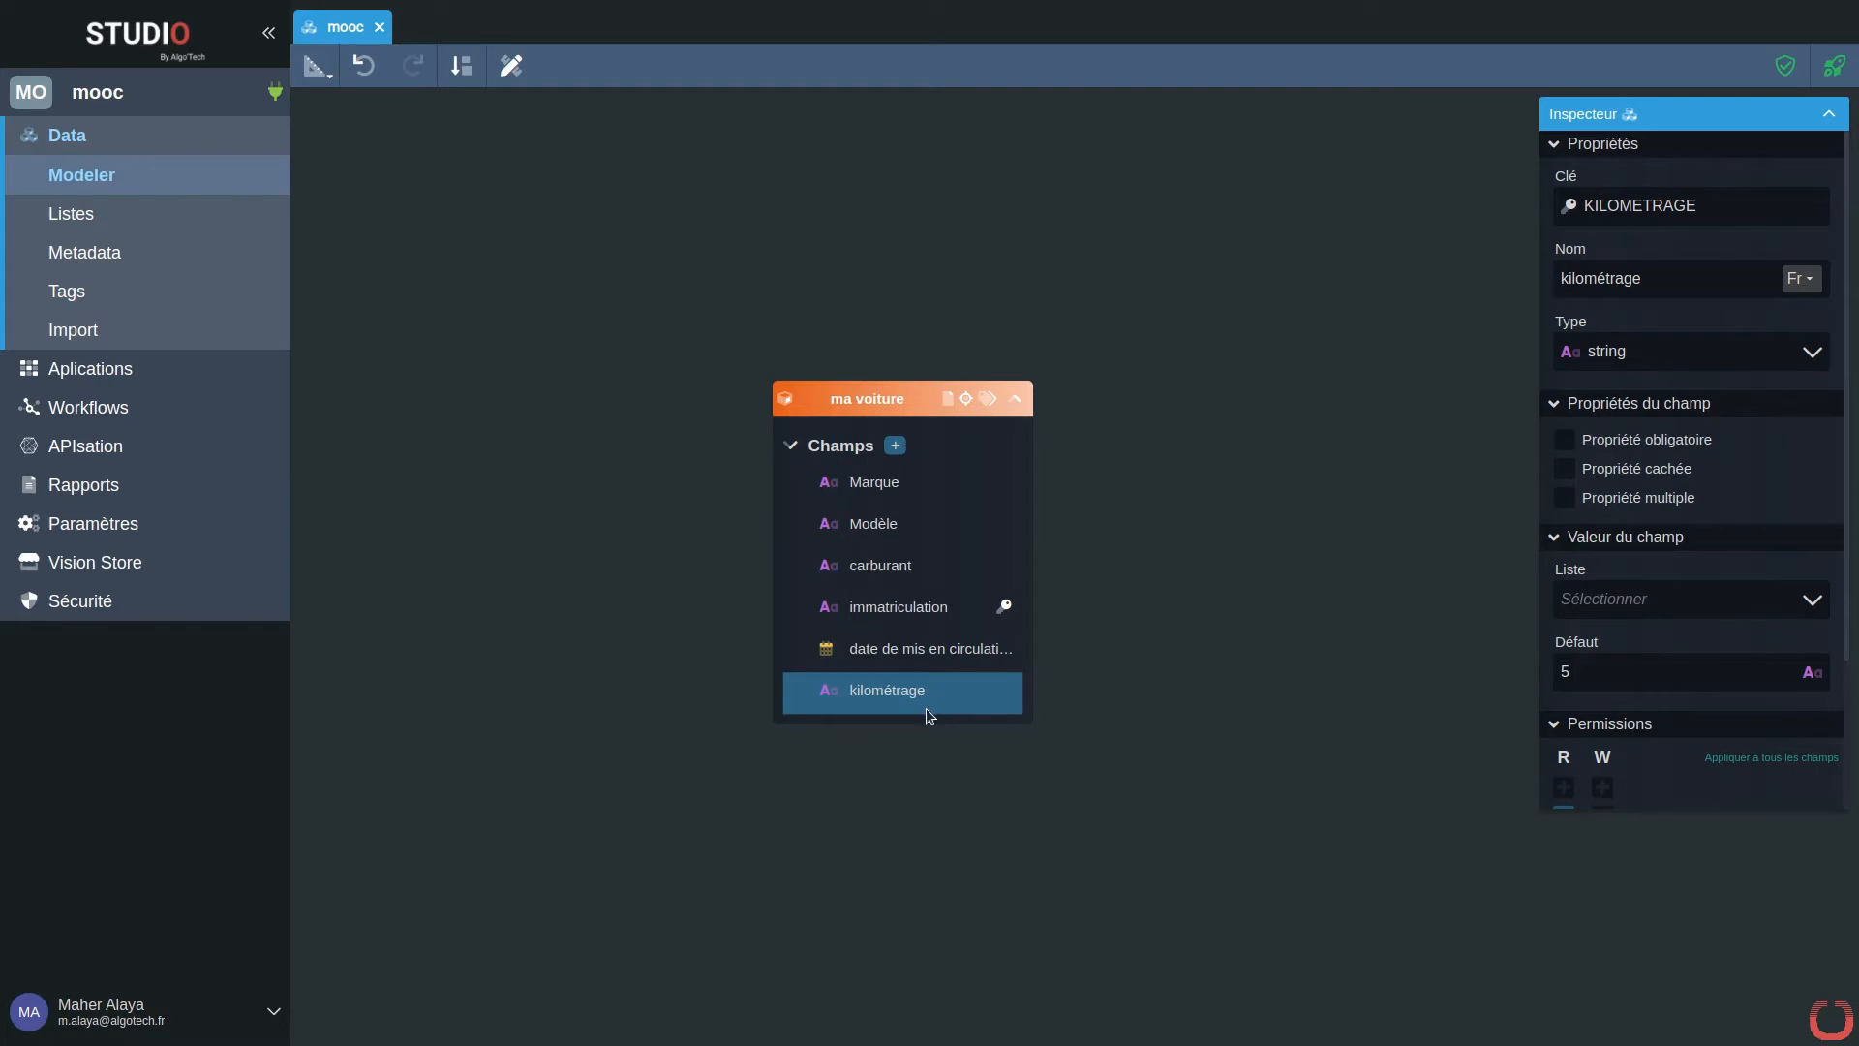
left_click(1811, 354)
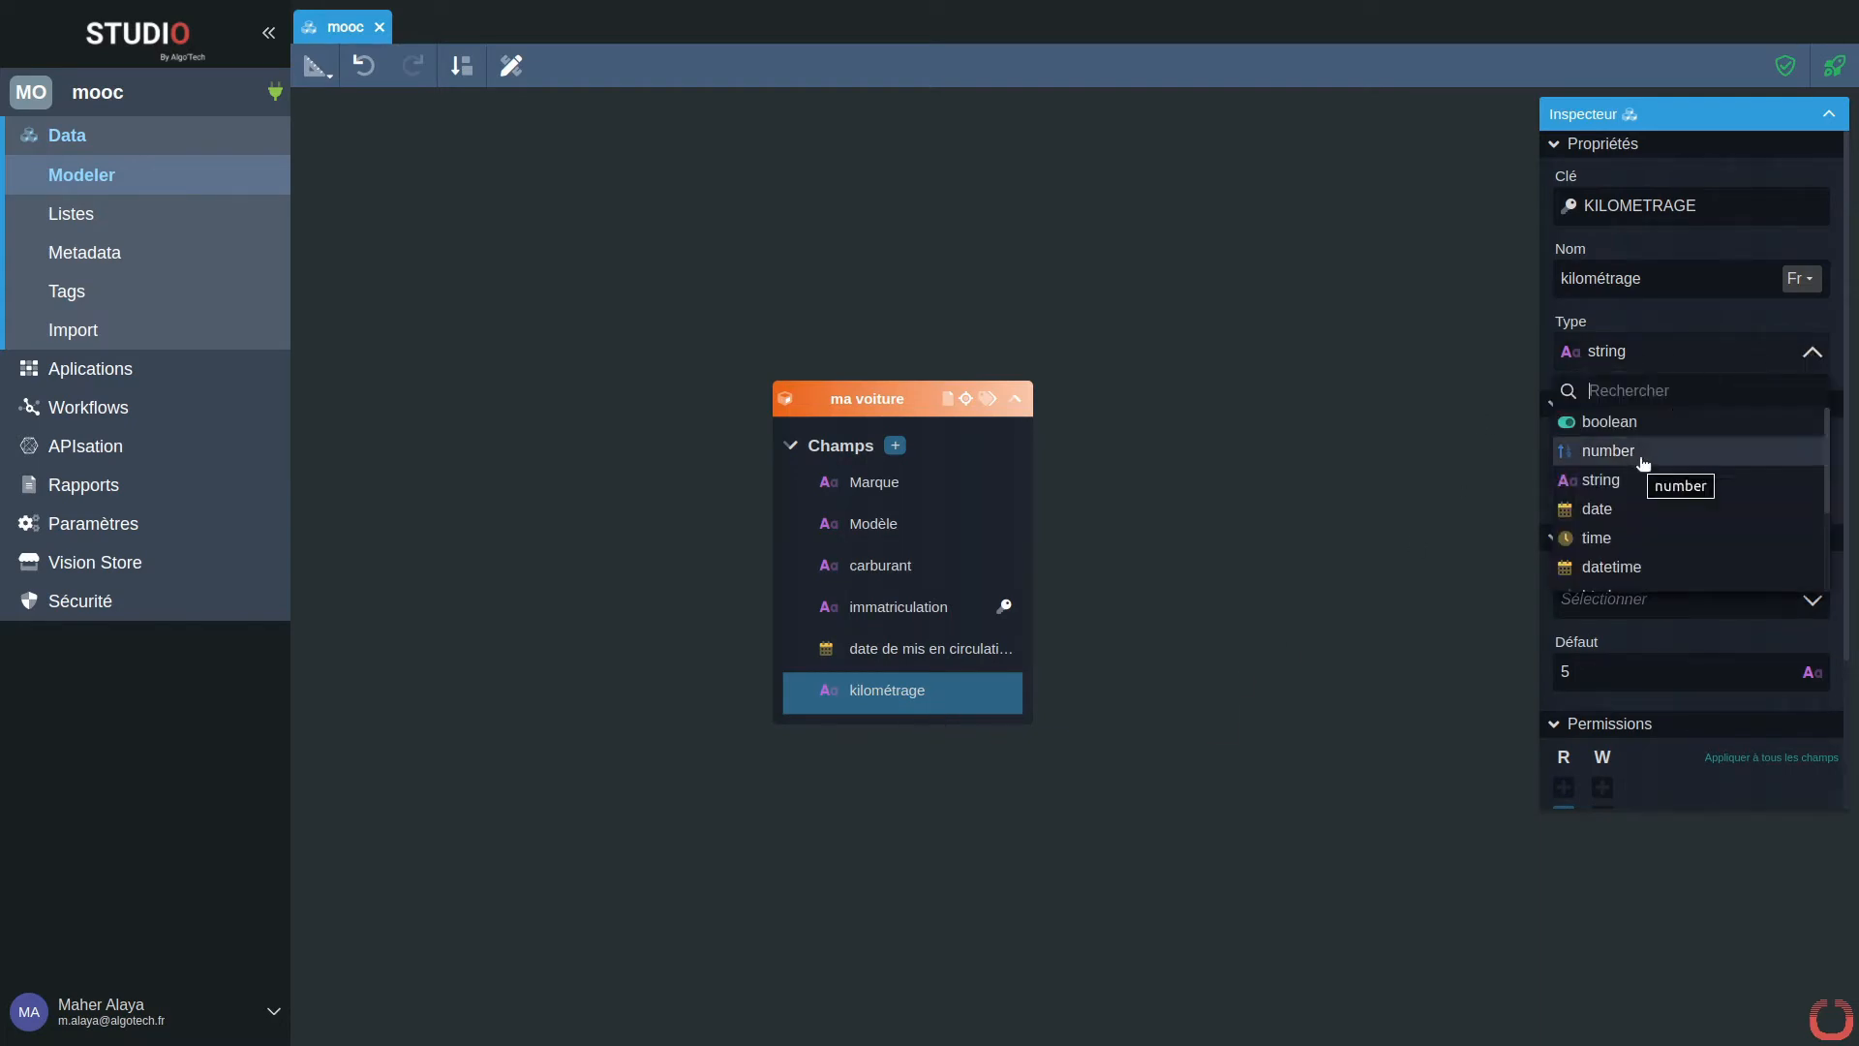
left_click(1607, 452)
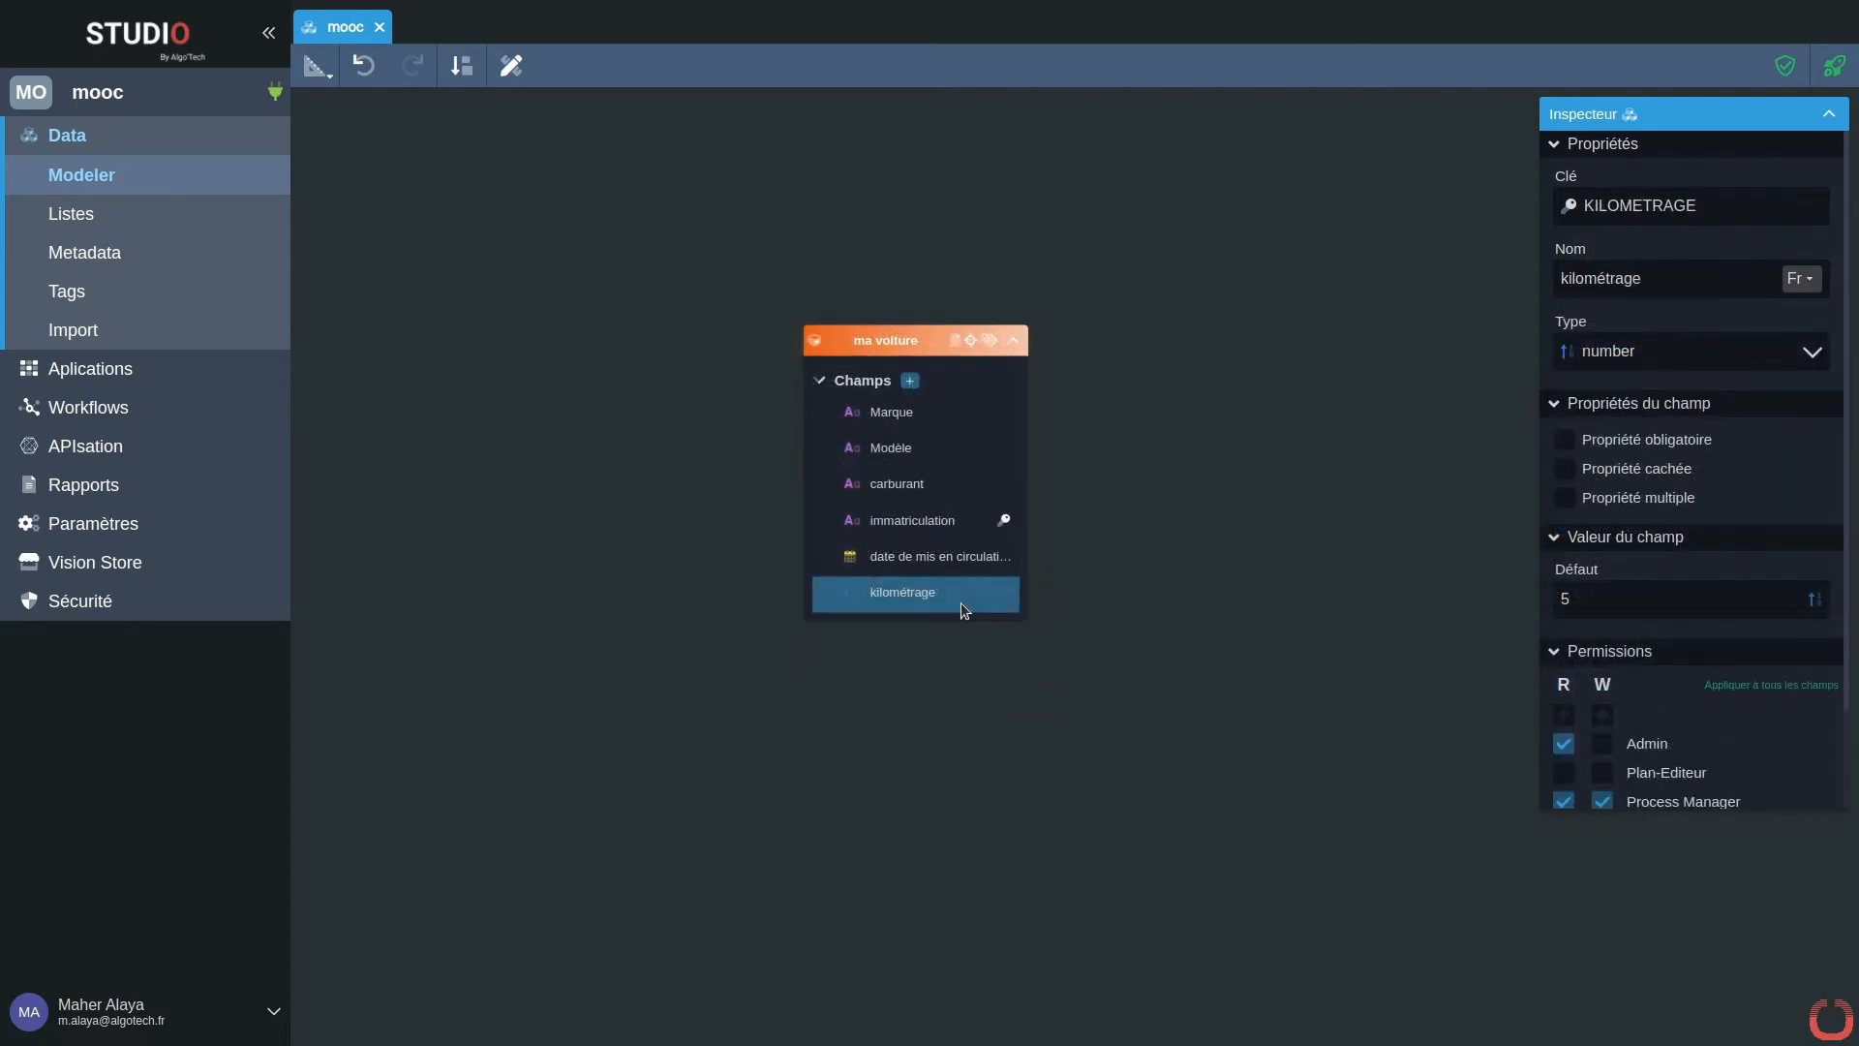
Step: Add a smart model named "mon immtriculation" beside the ma voiture model
right_click(558, 615)
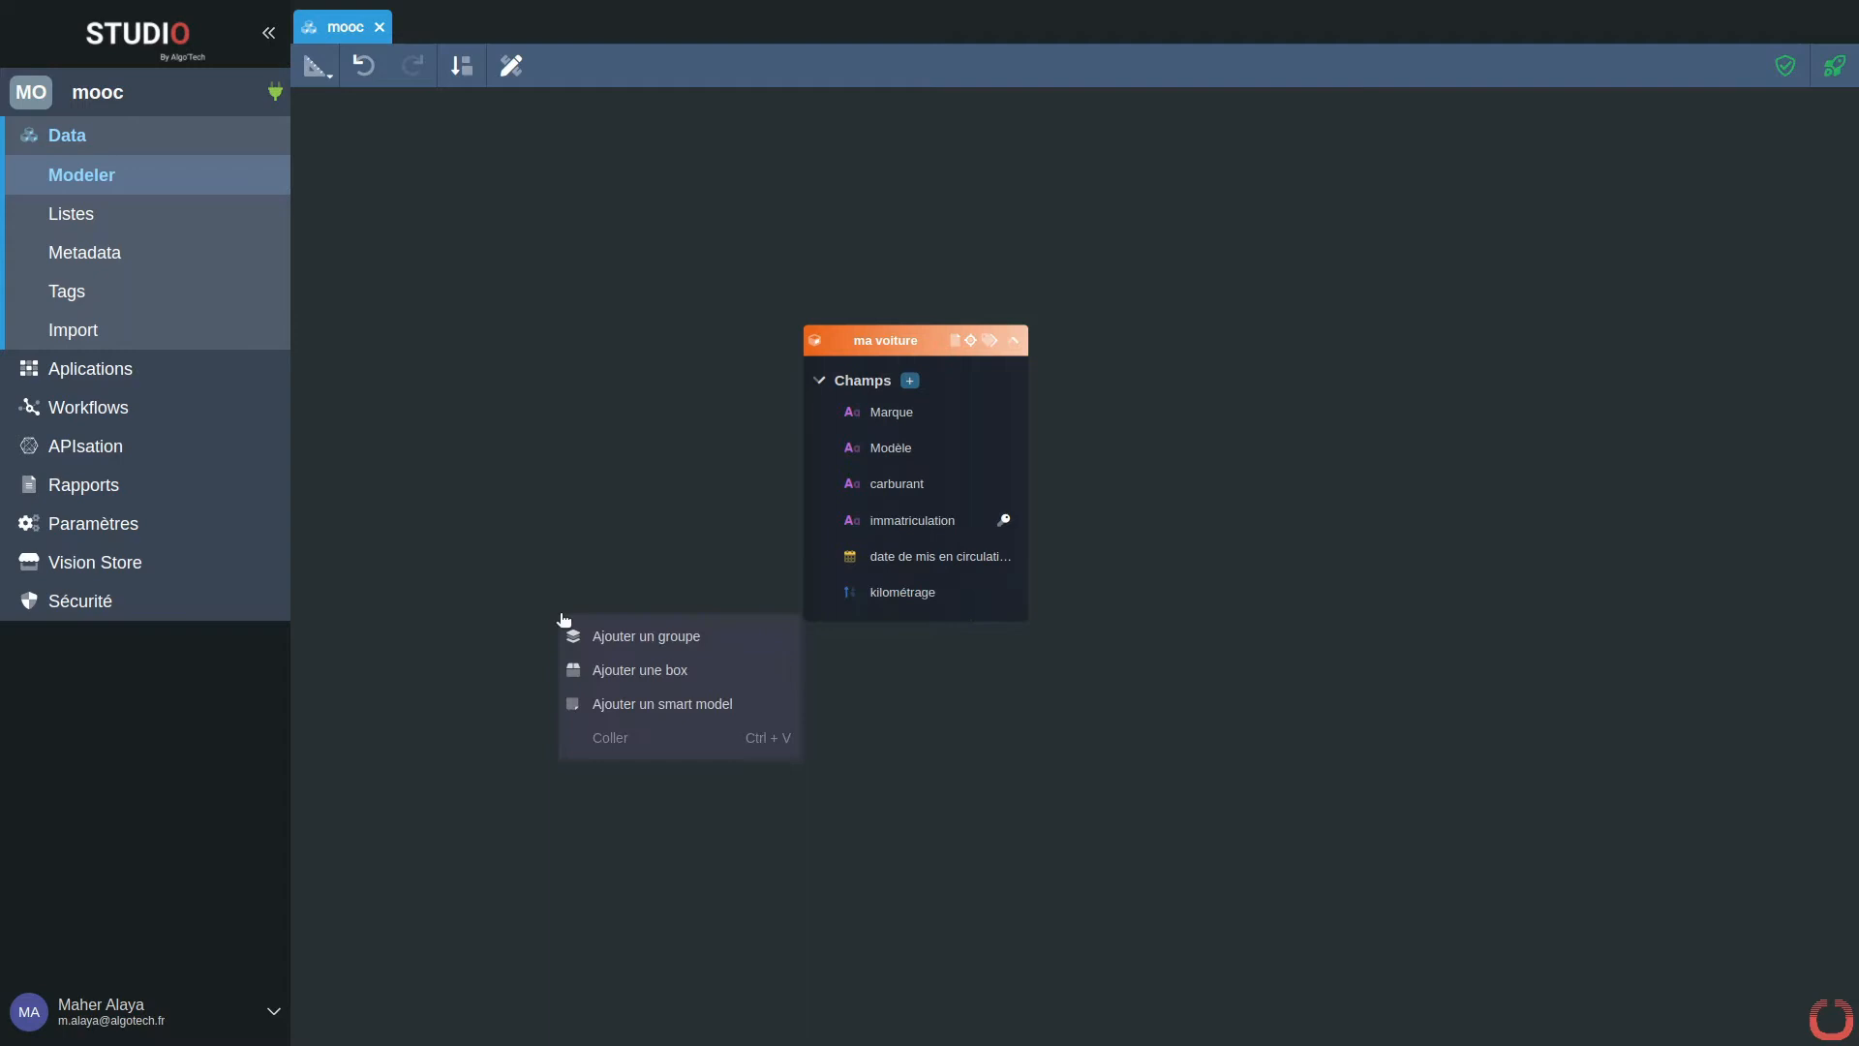
left_click(622, 704)
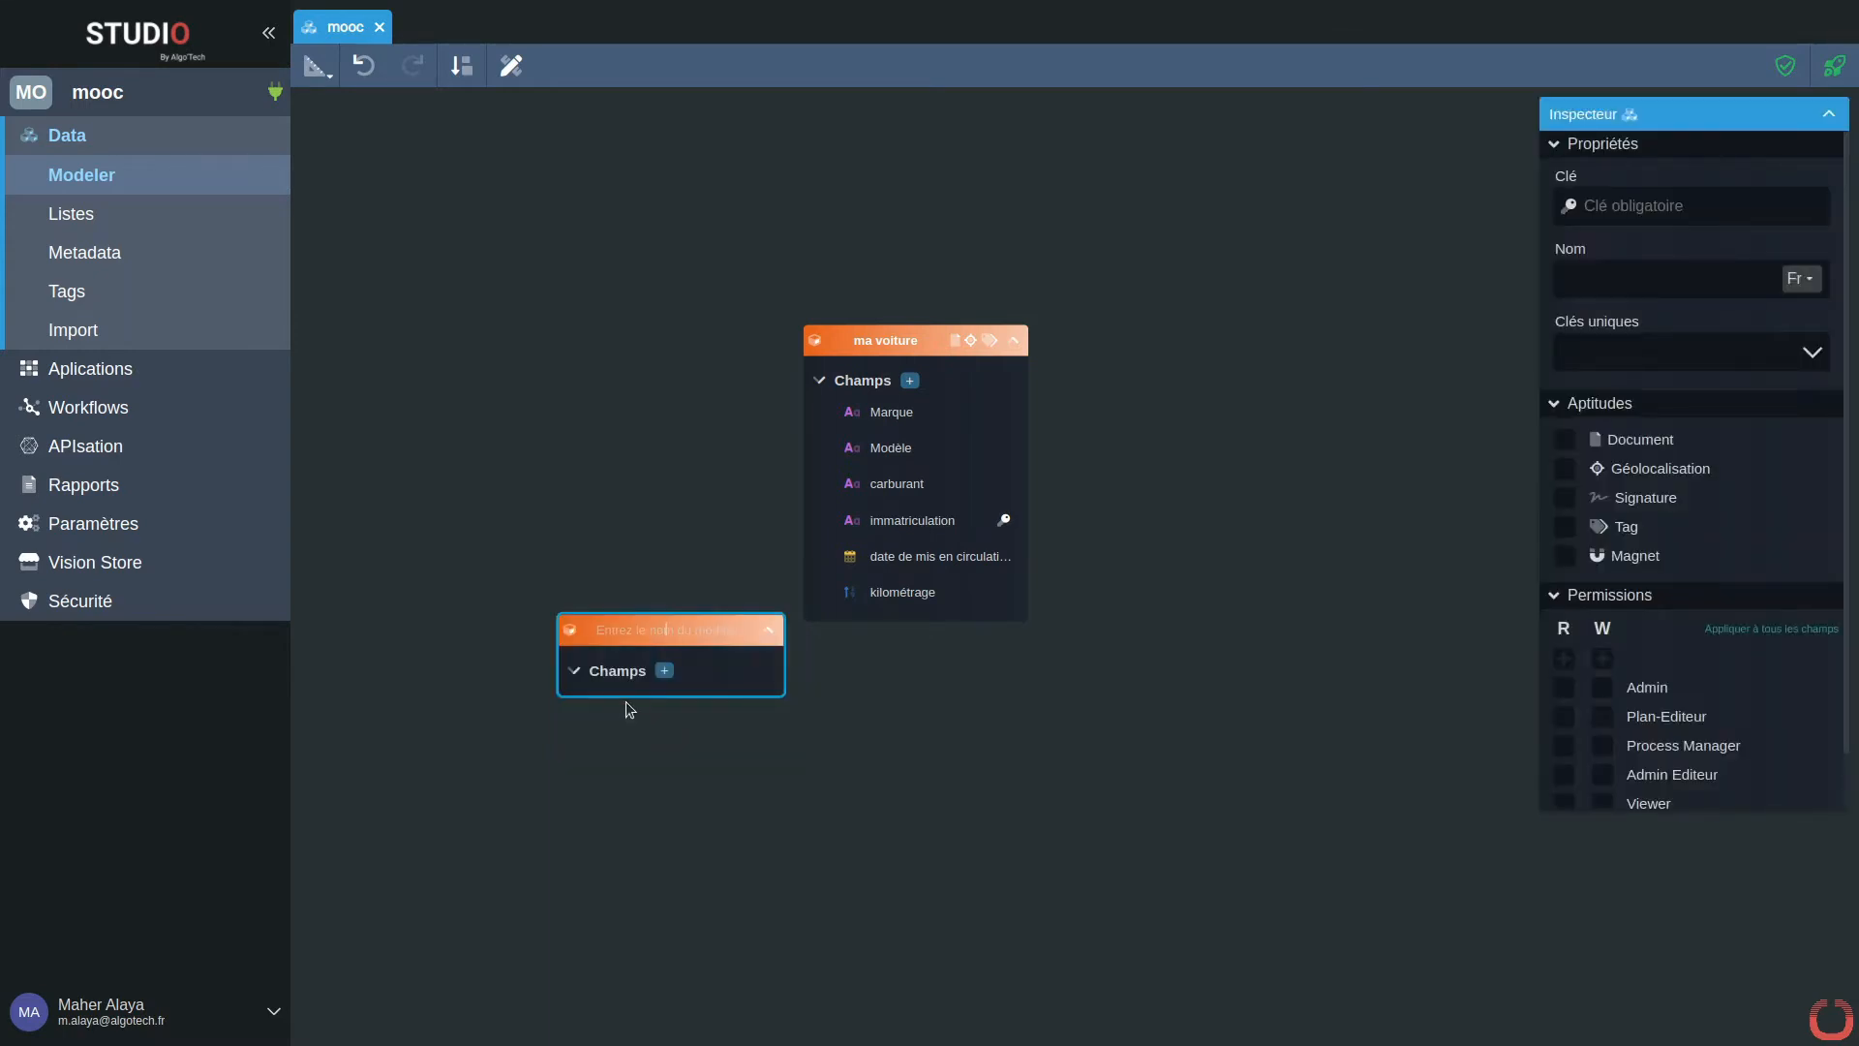
type("m")
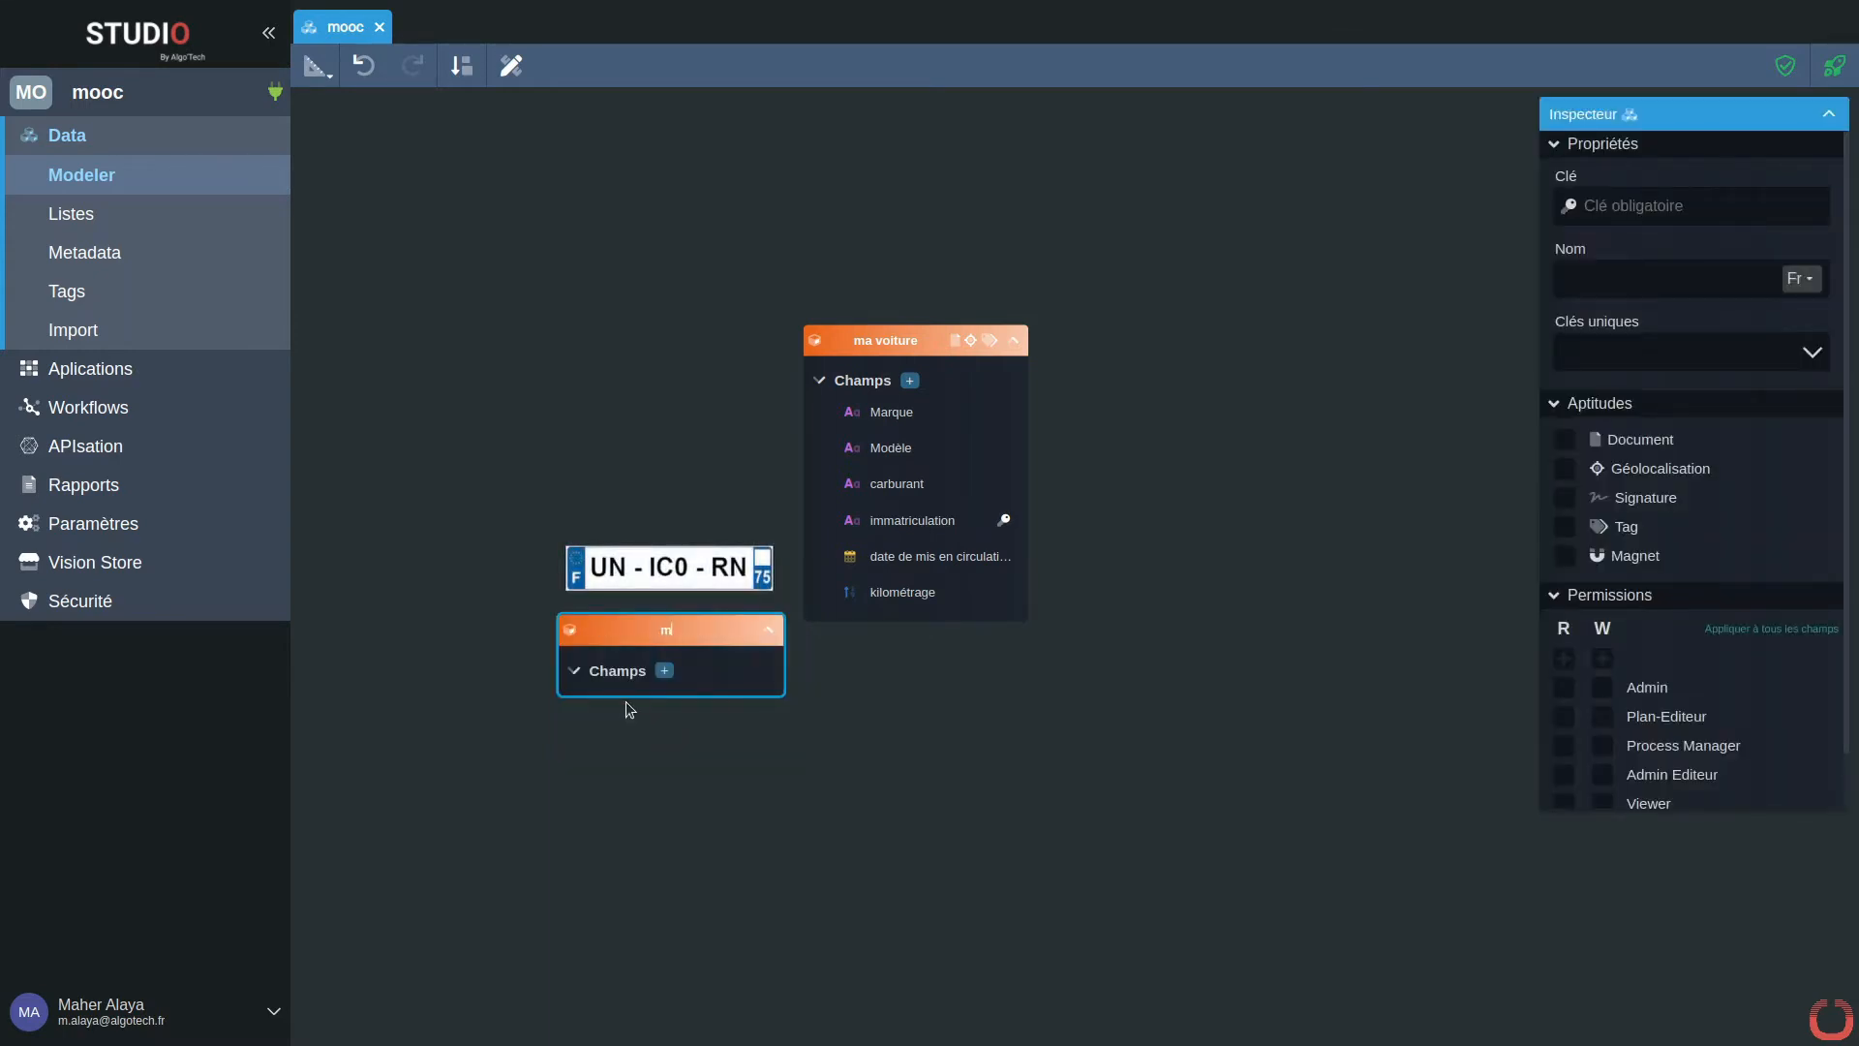
type("on immtriculation")
left_click_drag(610, 636, 558, 600)
Step: Add a field with the key "numero" to the mon immtriculation model
left_click(611, 638)
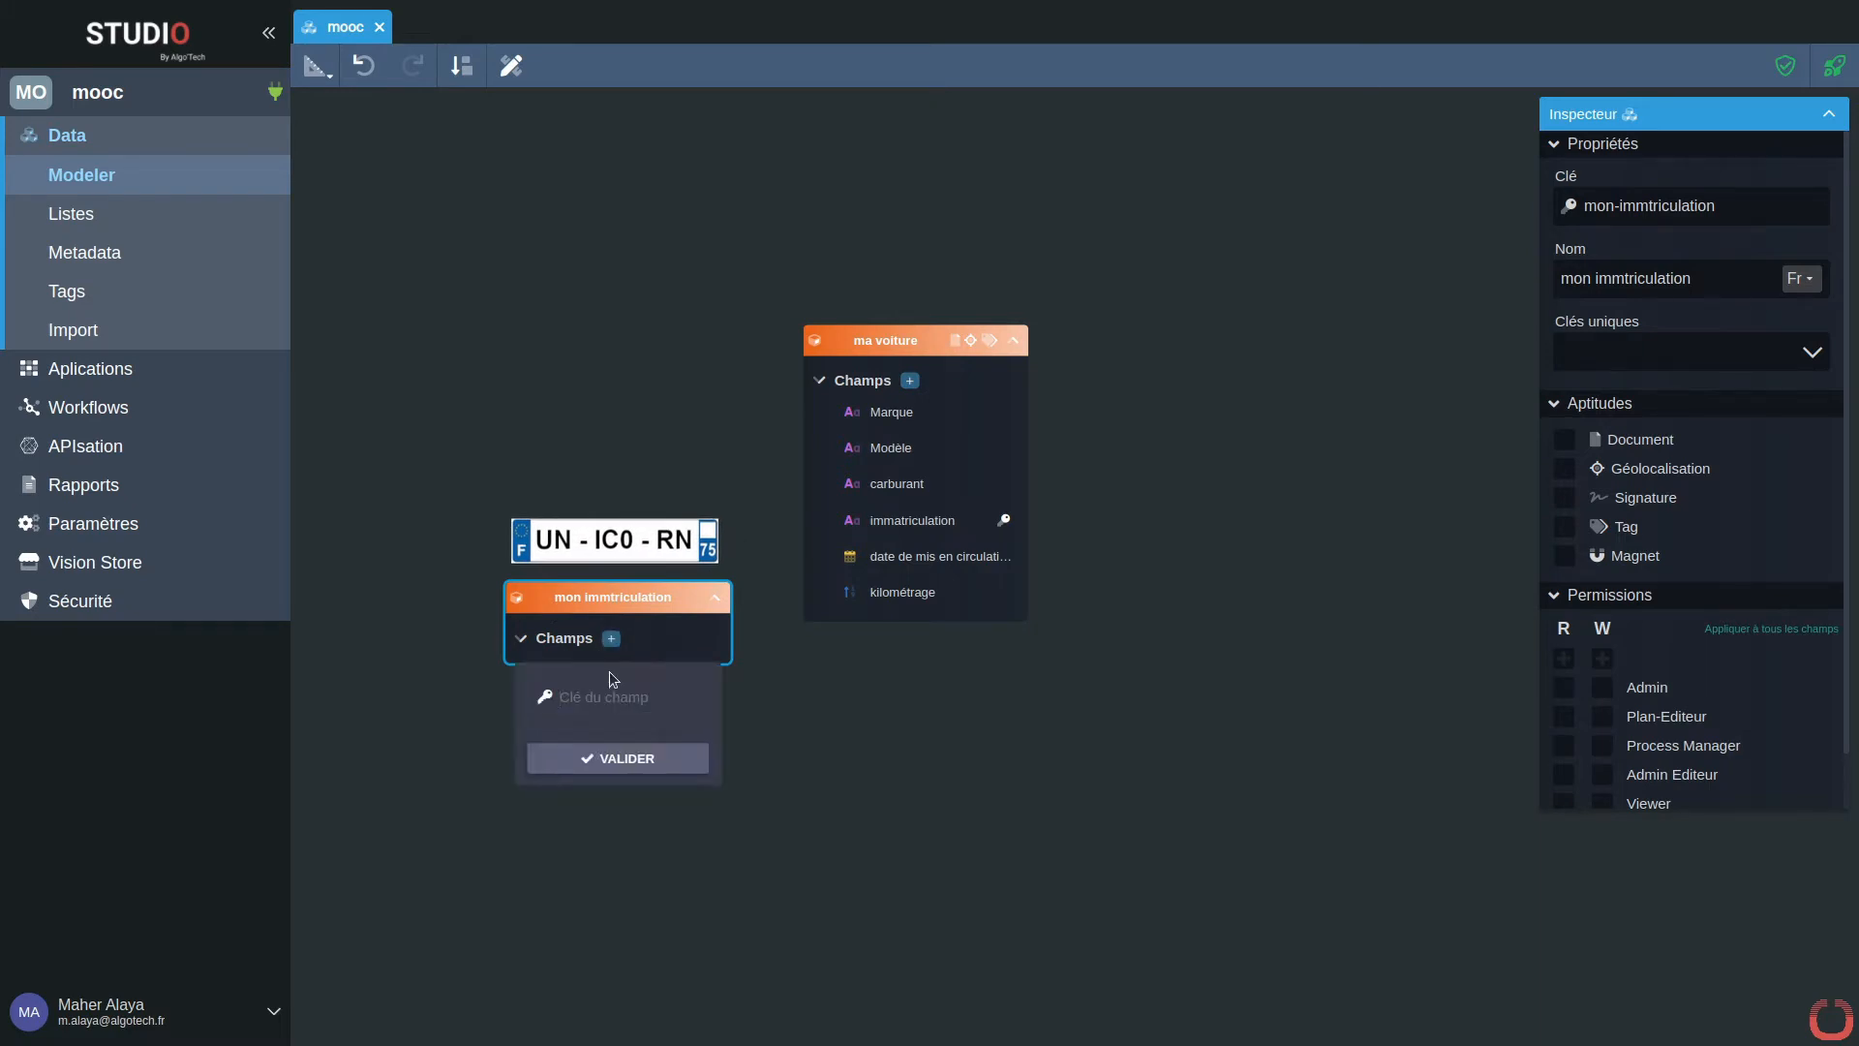
type("numero")
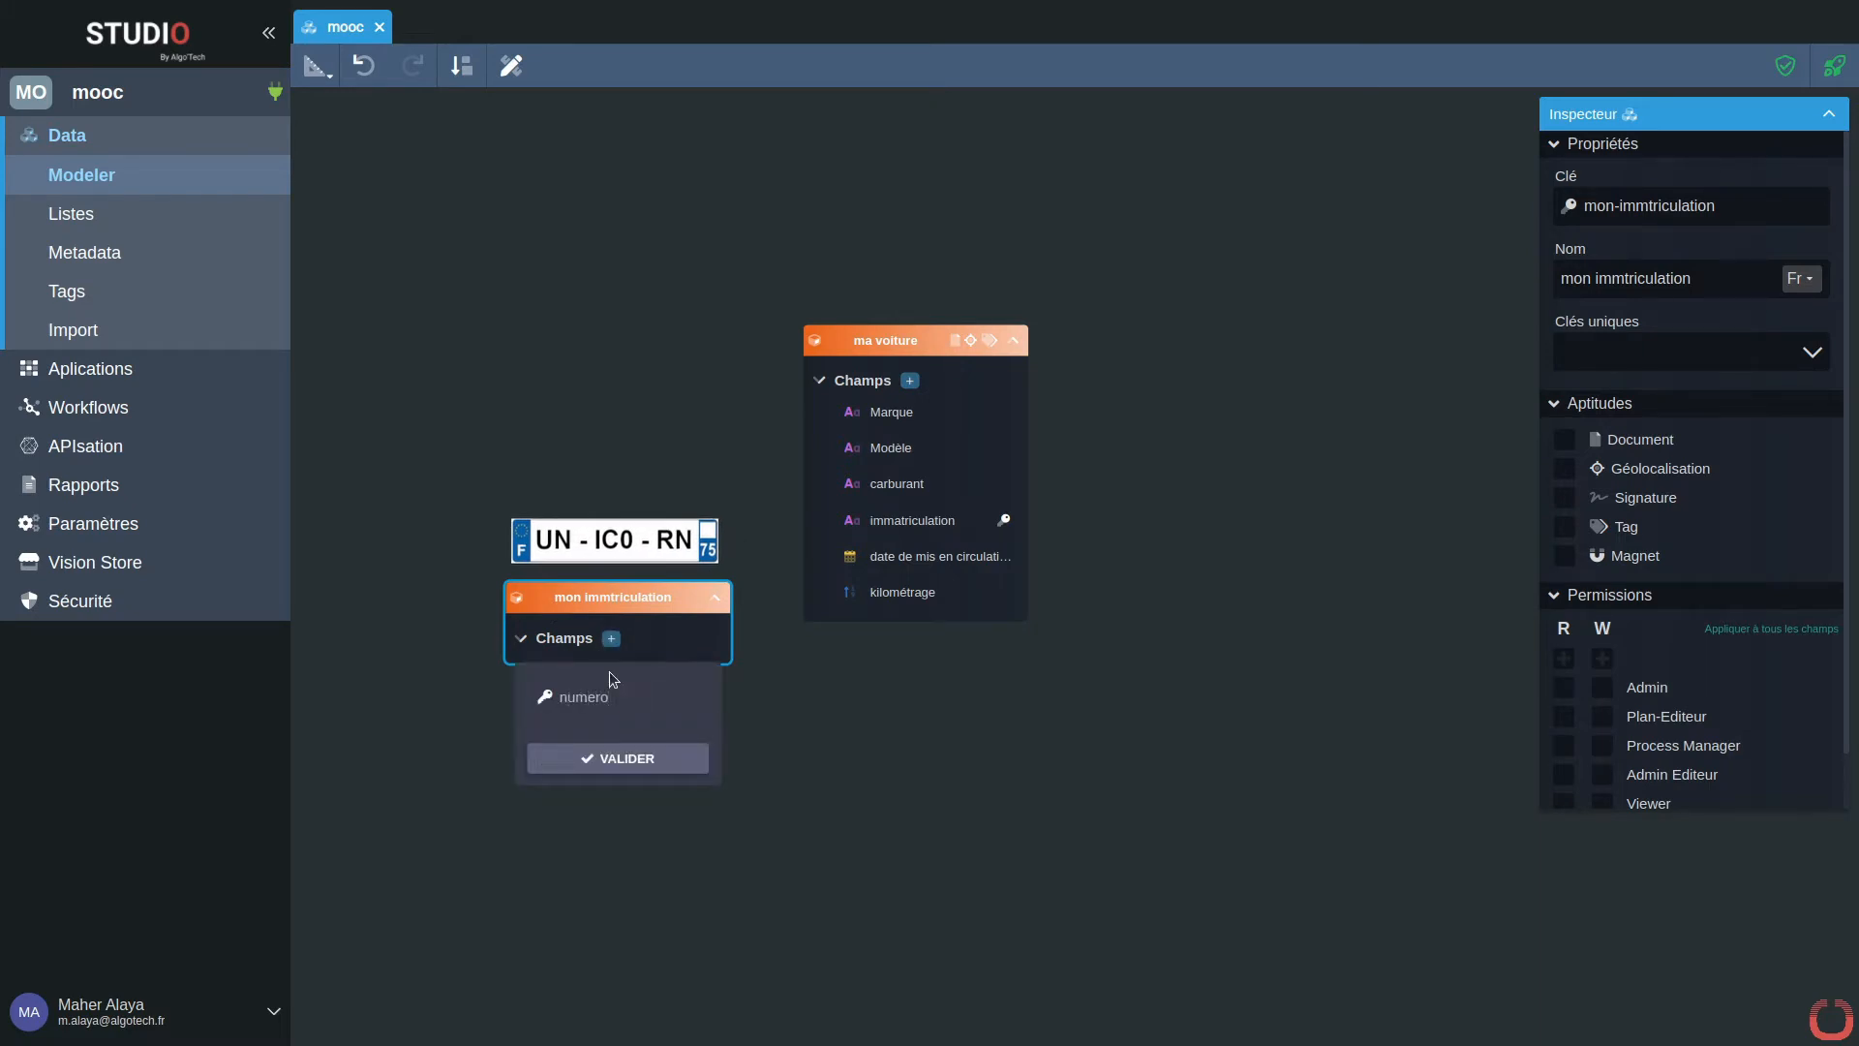
key("Return")
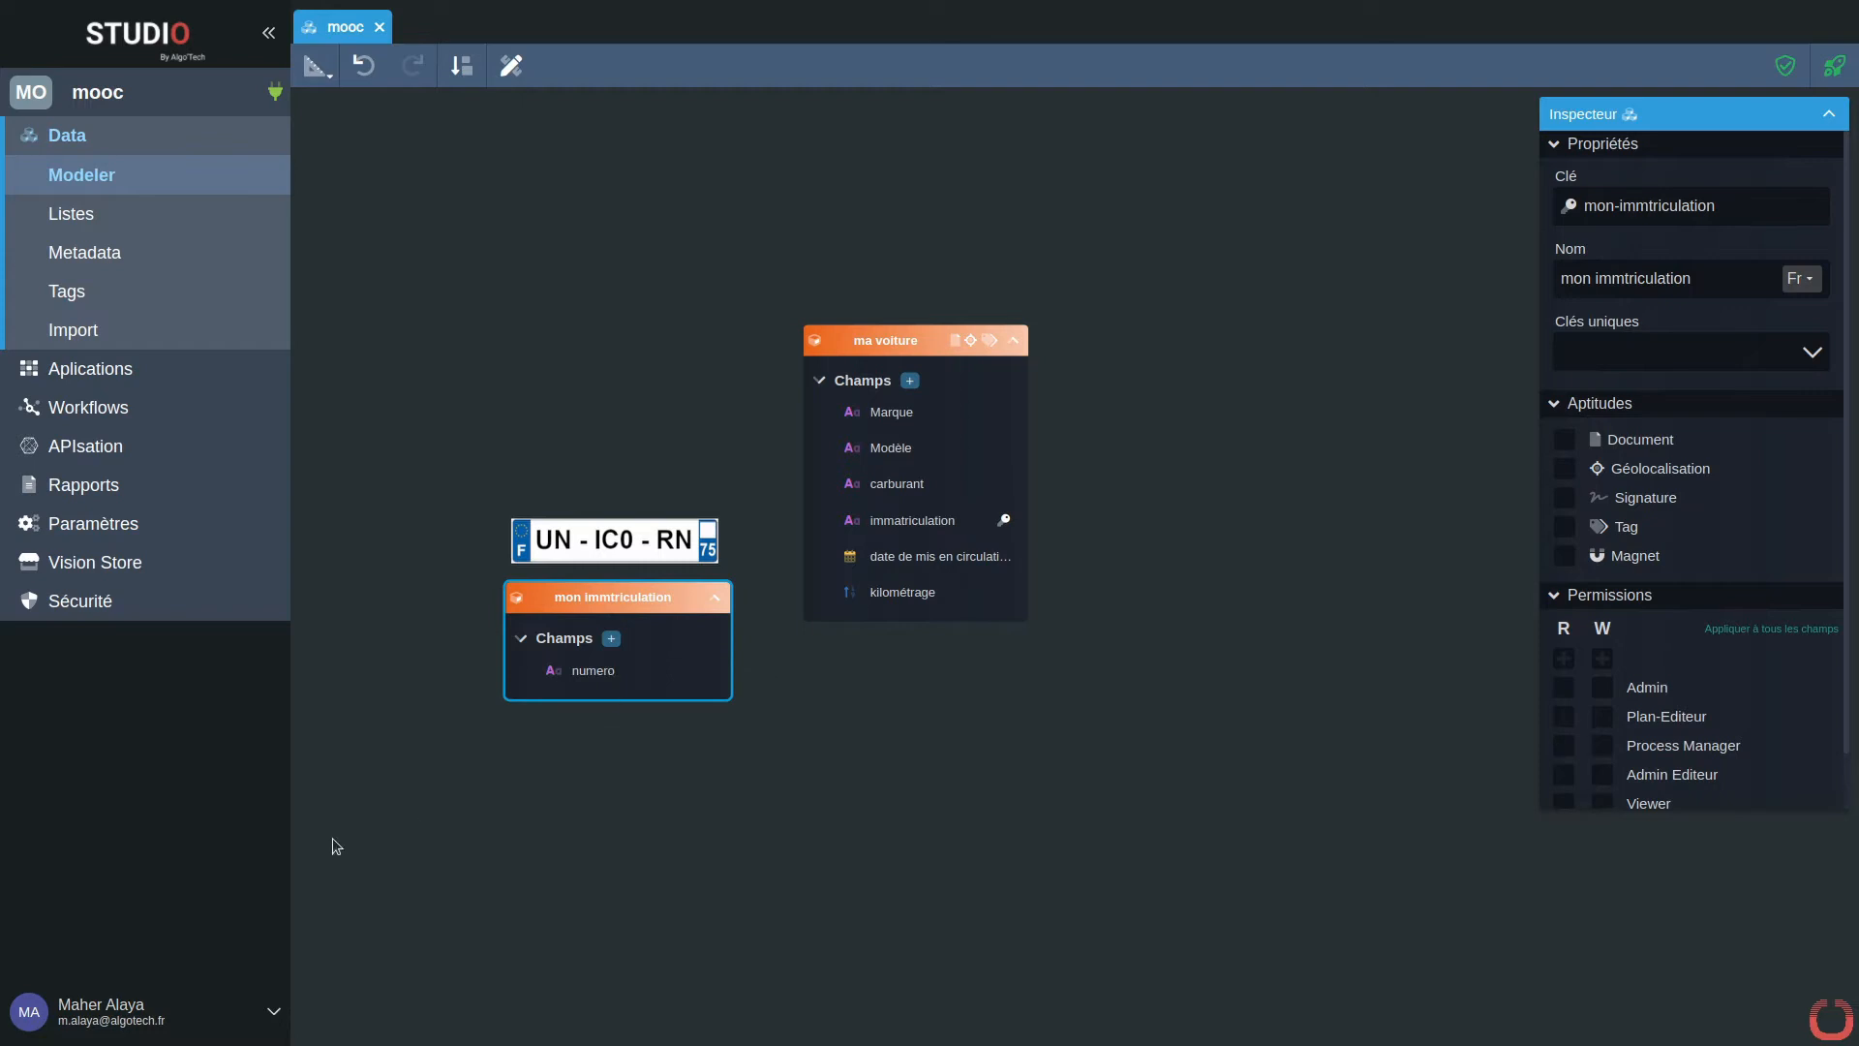
Step: Add a "date de prochain controle technique" field to the mon immtriculation model and move the model farther from ma voiture
left_click(614, 643)
type("da")
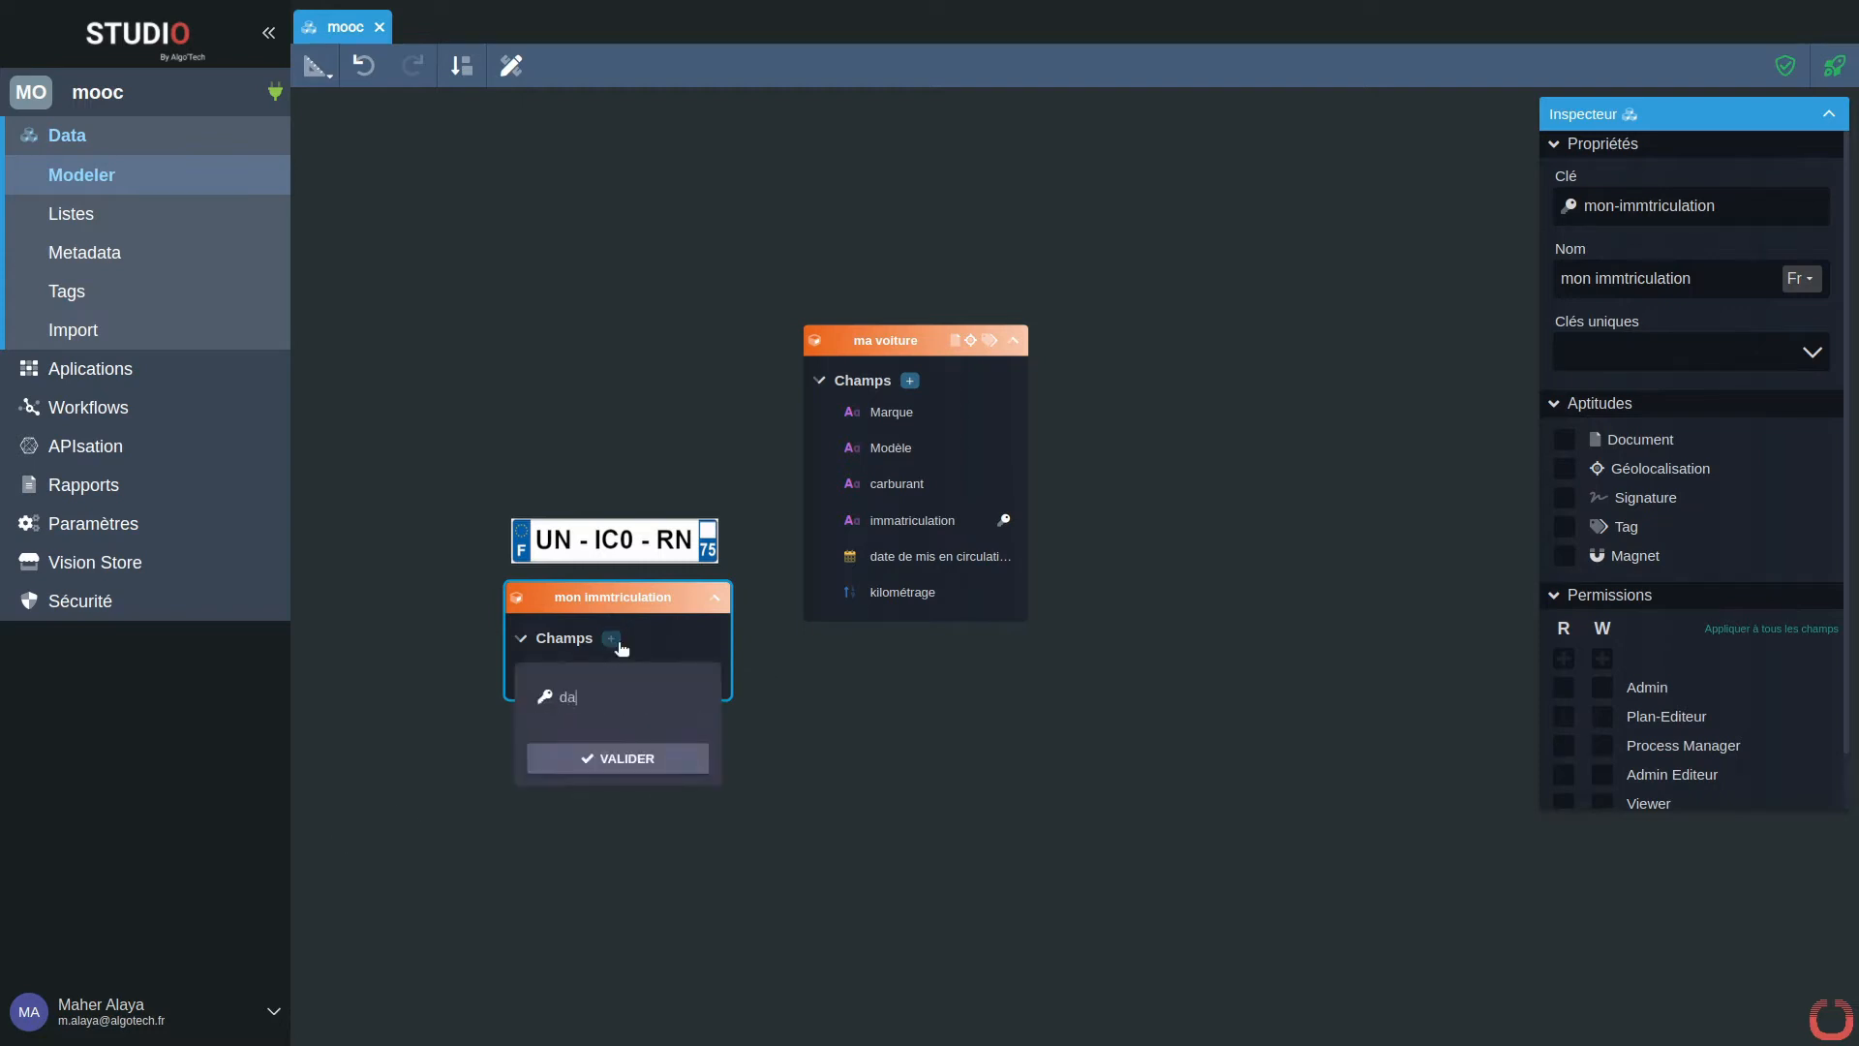
type("te de ")
type("prochaine ")
type("controle te")
type("chnique")
key("Return")
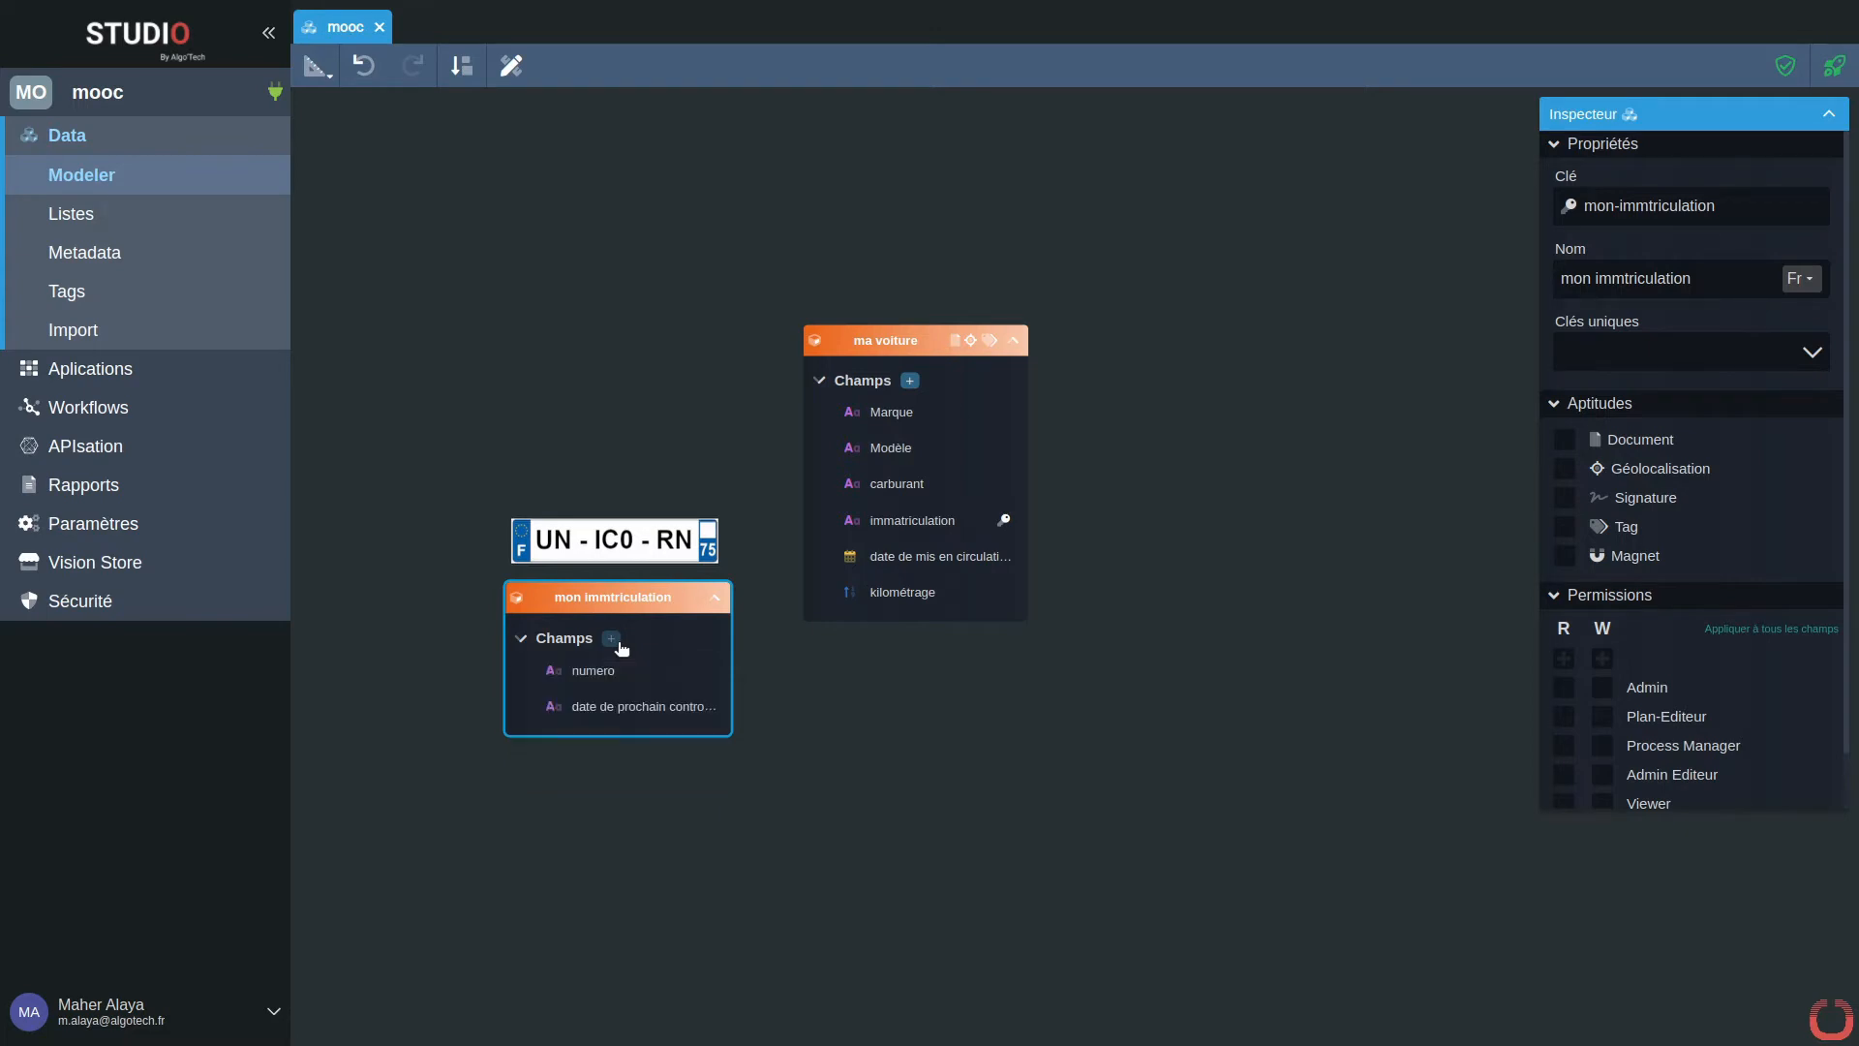
left_click_drag(656, 600, 575, 552)
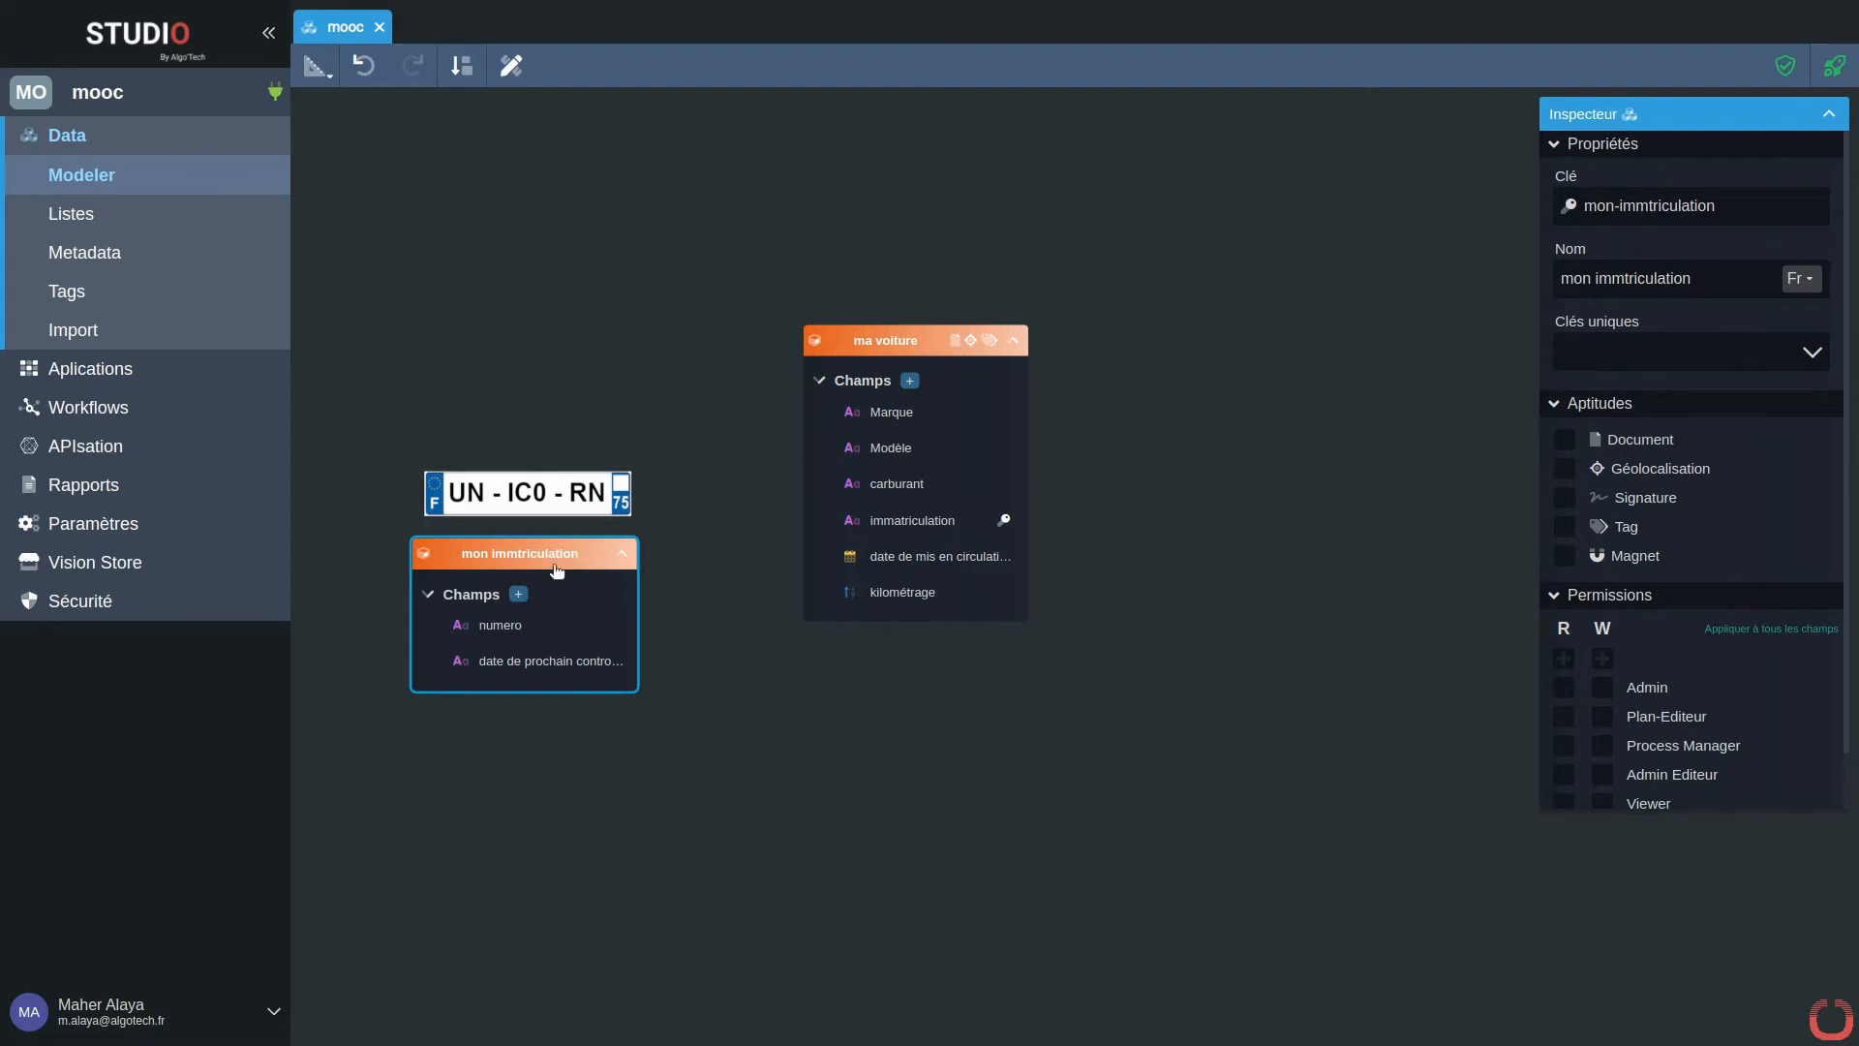
Step: Set the immatriculation field's type in ma voiture to the mon immtriculation model and make the link a Composition
left_click(911, 525)
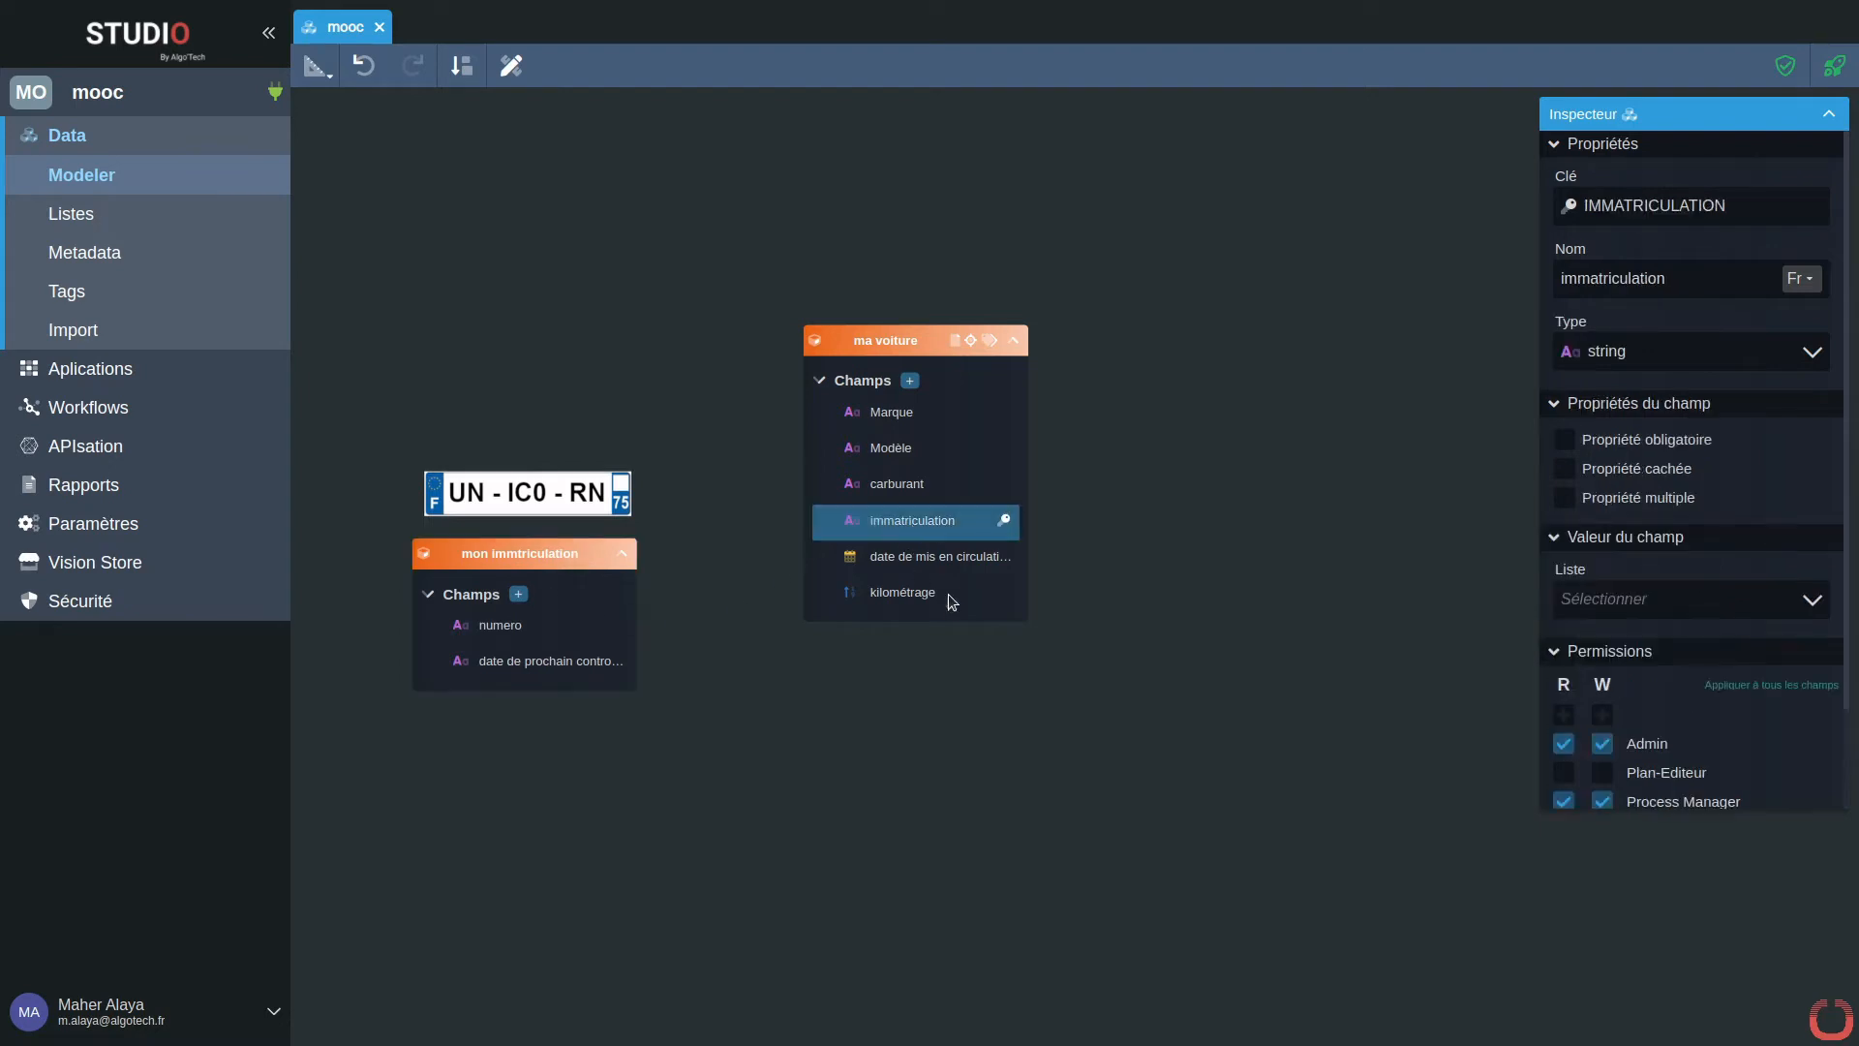
left_click(1808, 355)
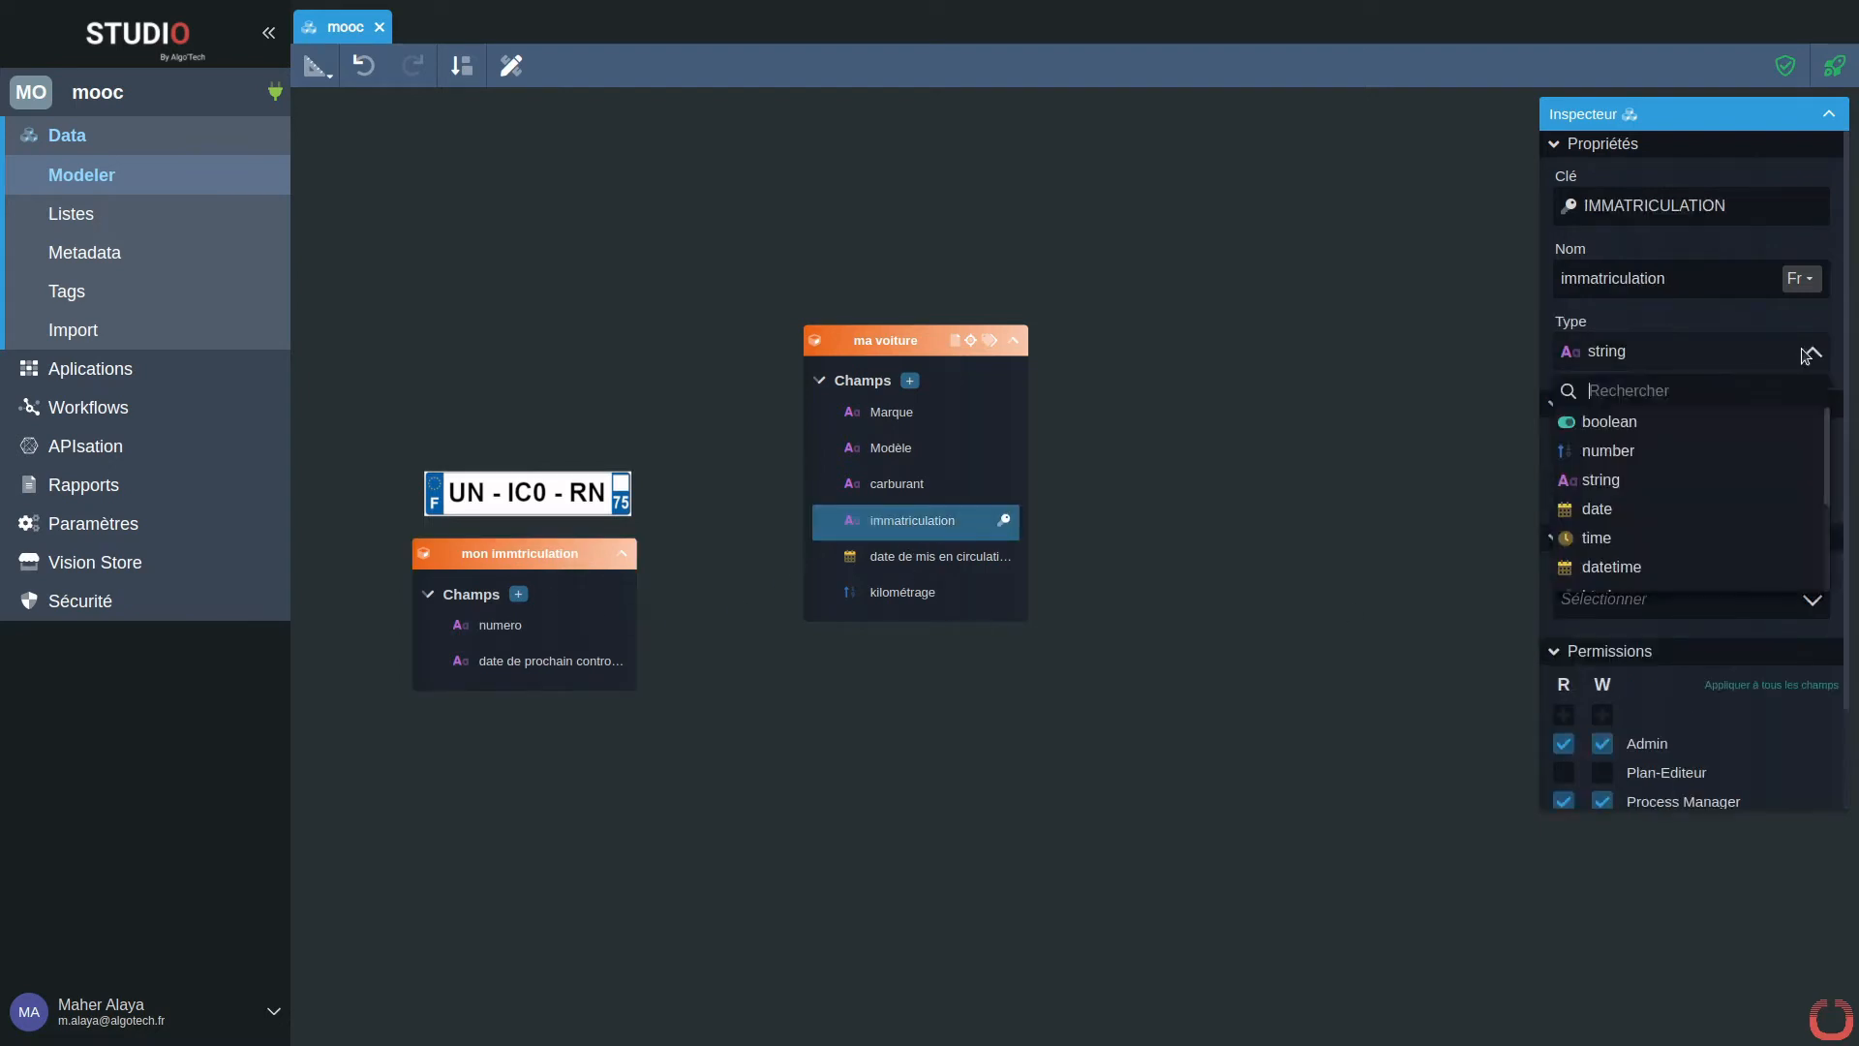
type("mon")
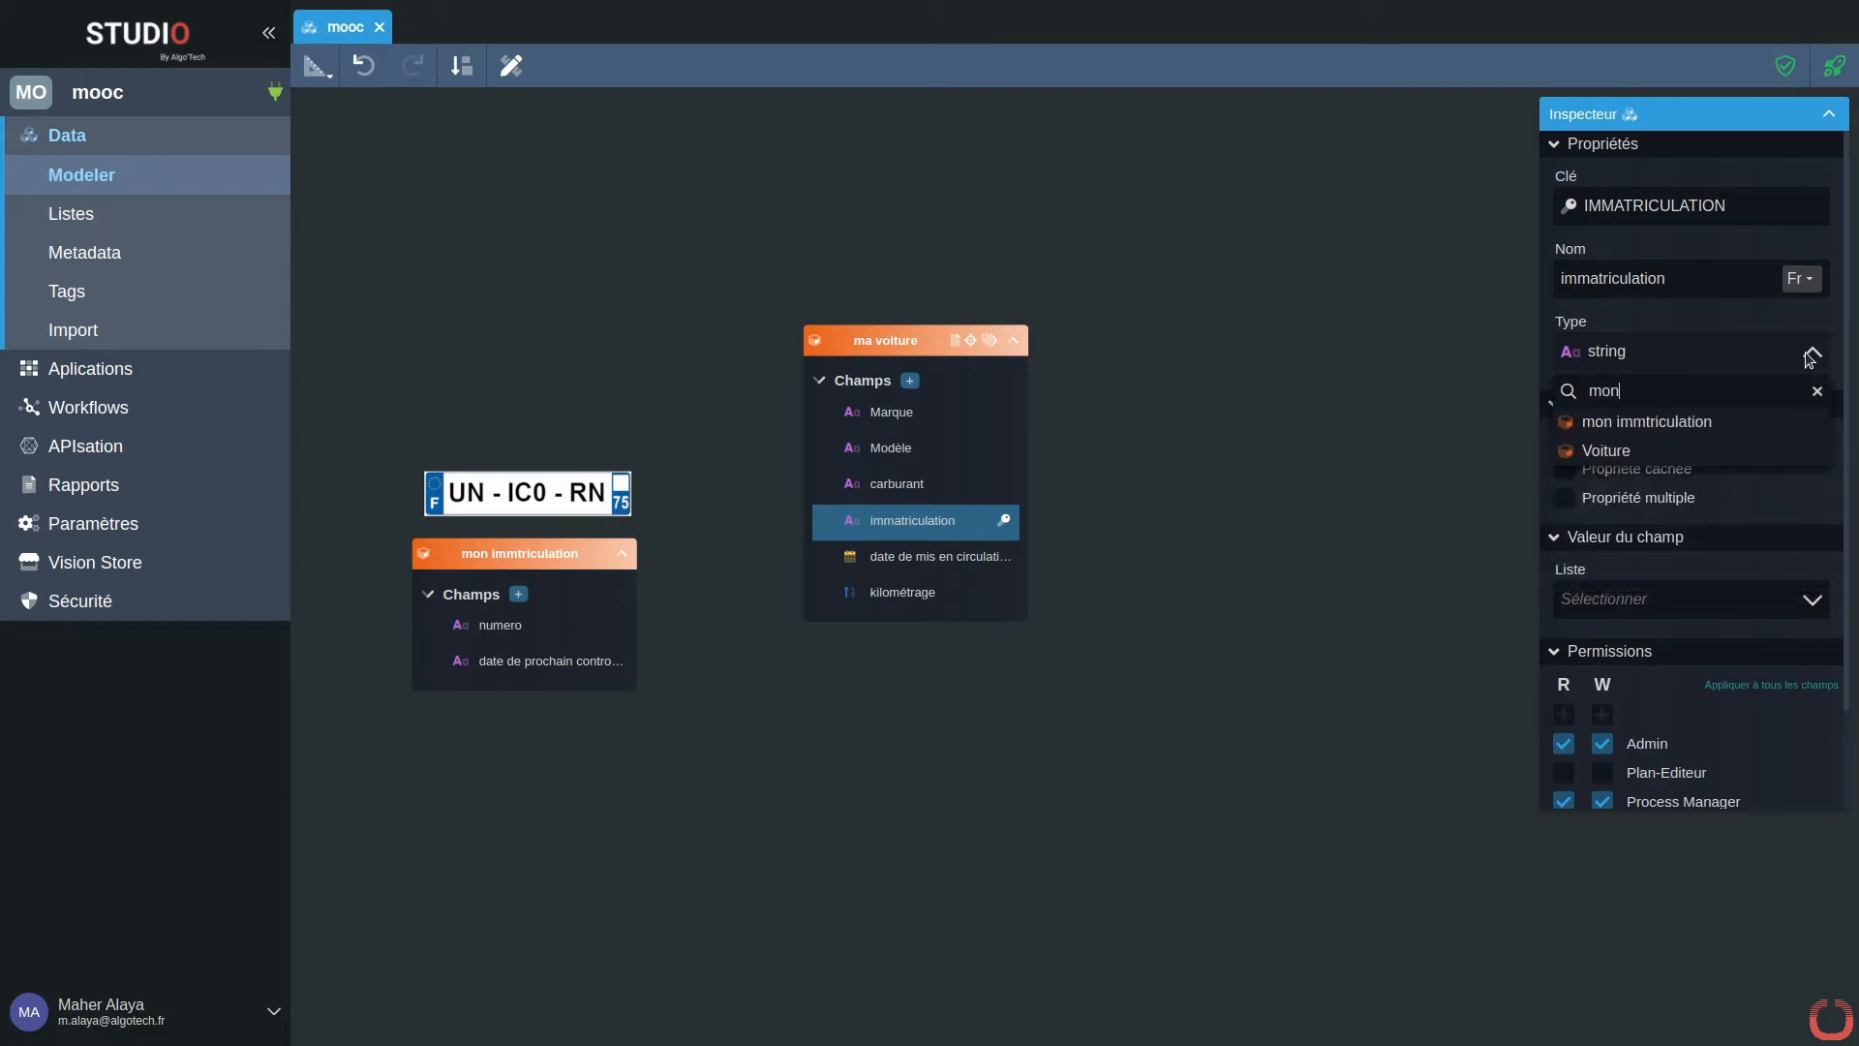
left_click(1707, 425)
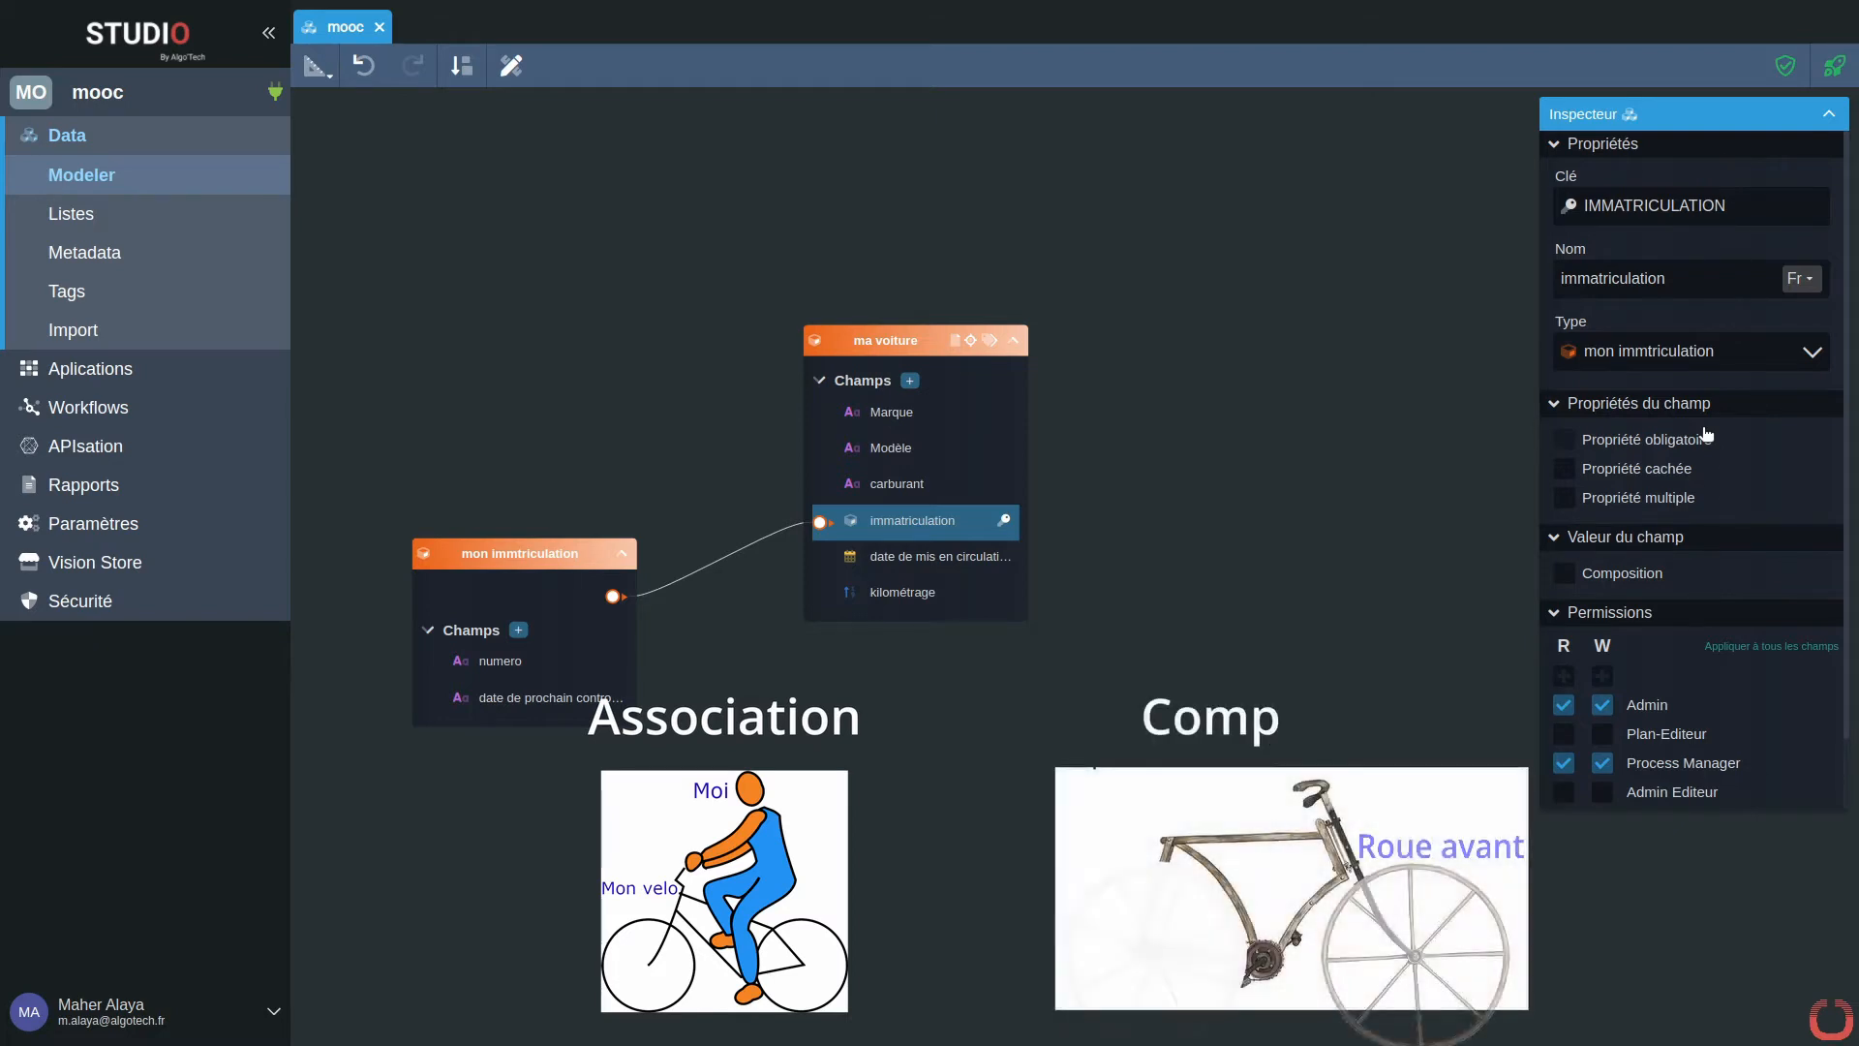
left_click(1615, 576)
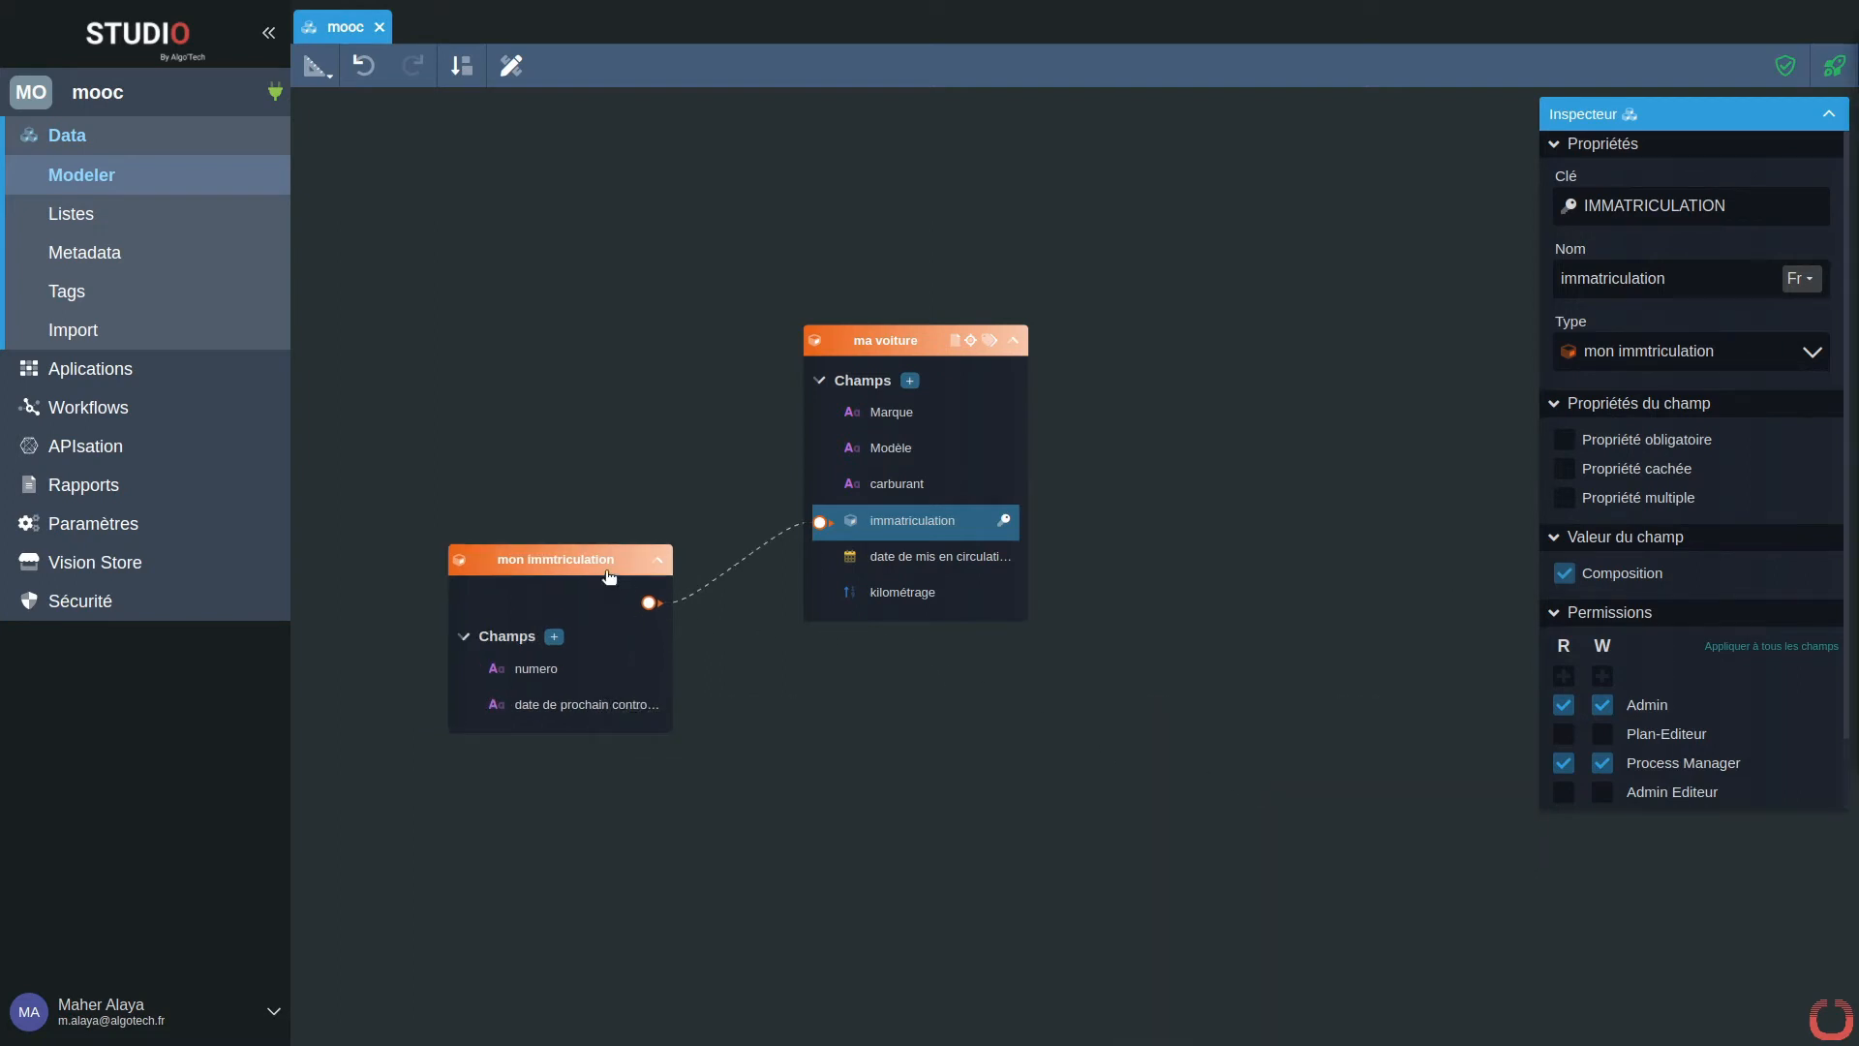
left_click_drag(609, 577, 613, 557)
Step: Grant read and write permissions on the immatriculation field to Plan-Editeur, Admin Editeur and Viewer
left_click(893, 520)
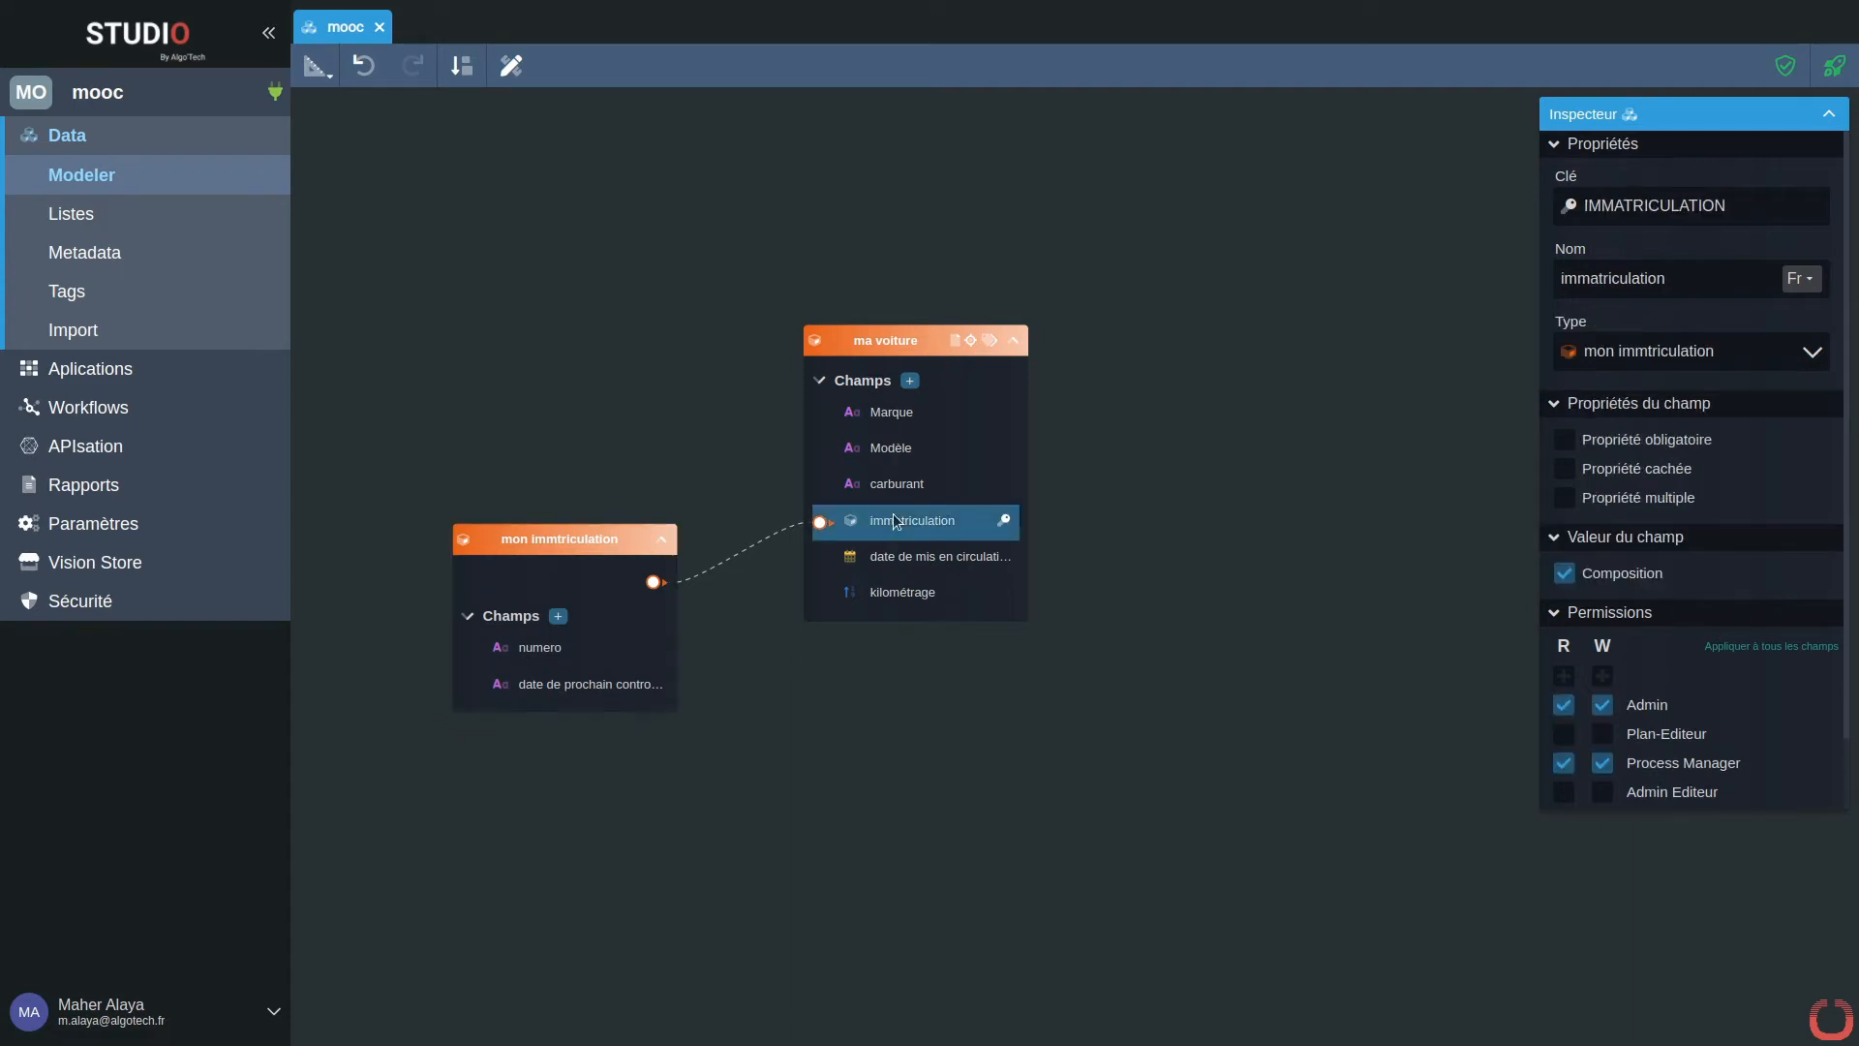
scroll(1662, 291, "down", 2)
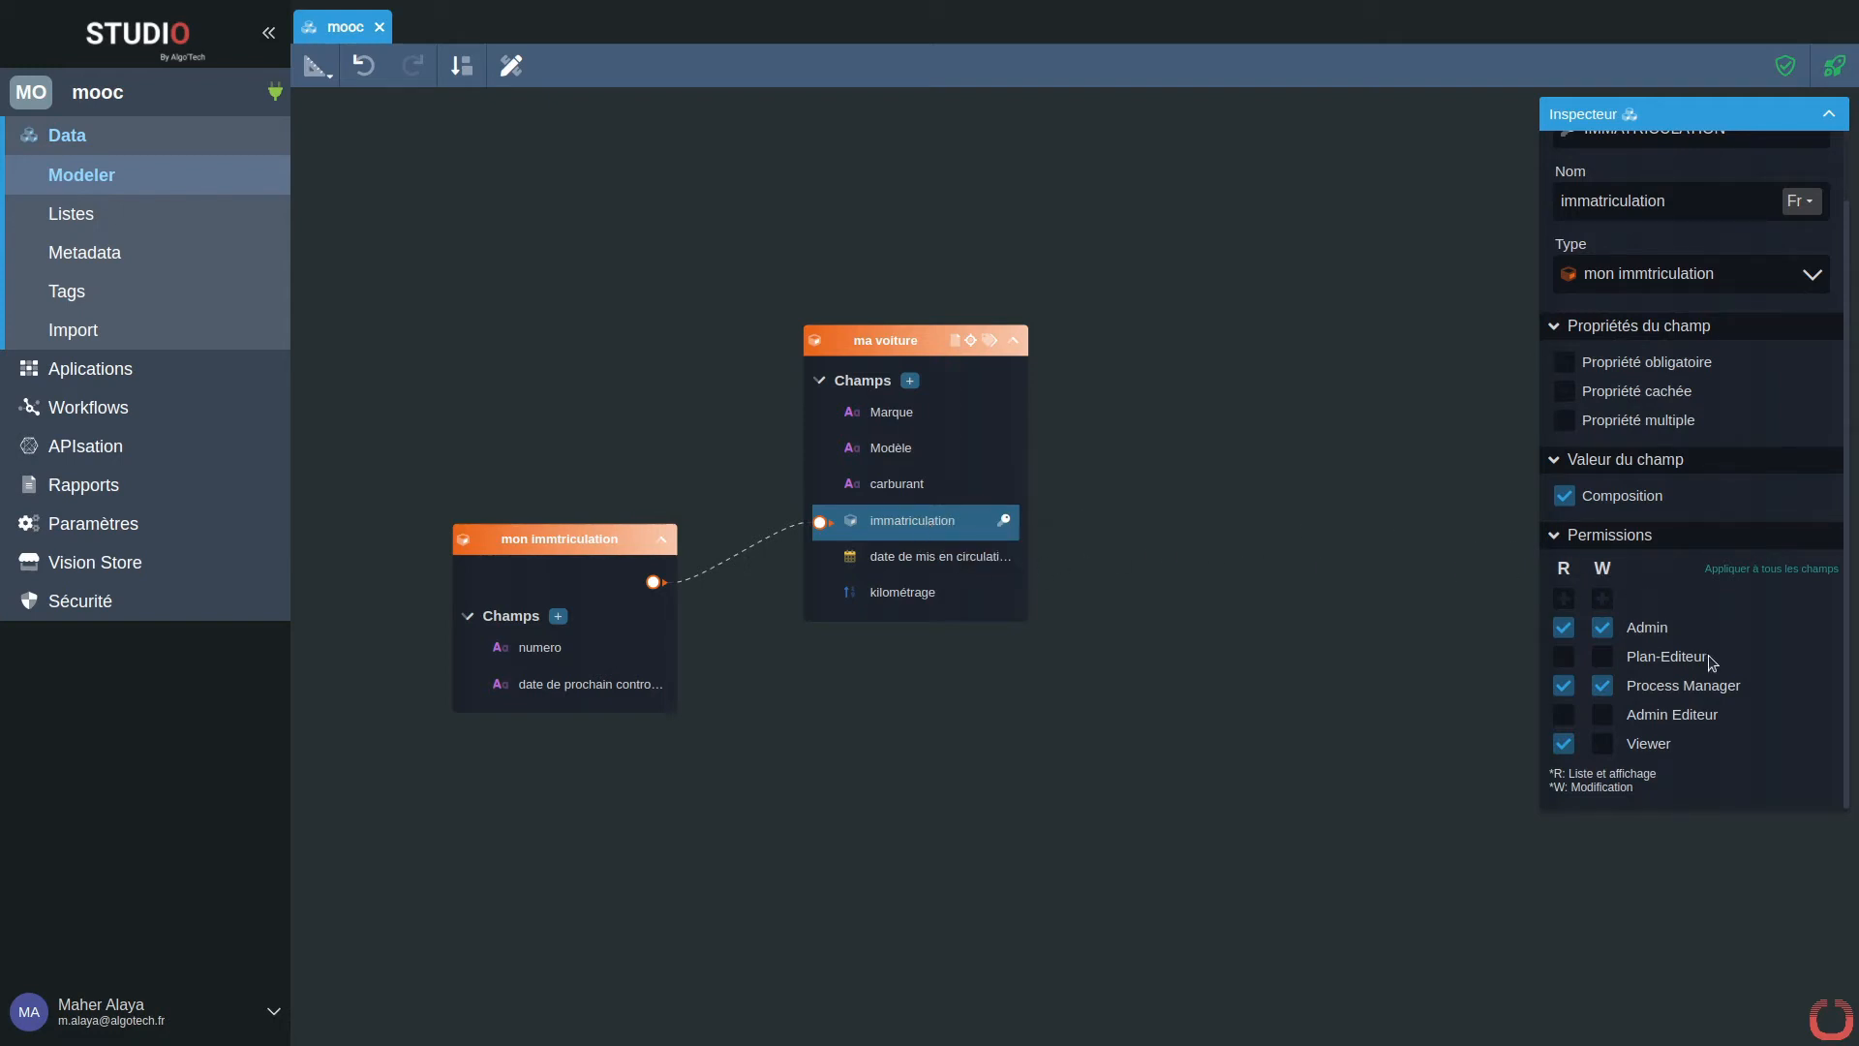
left_click(1603, 657)
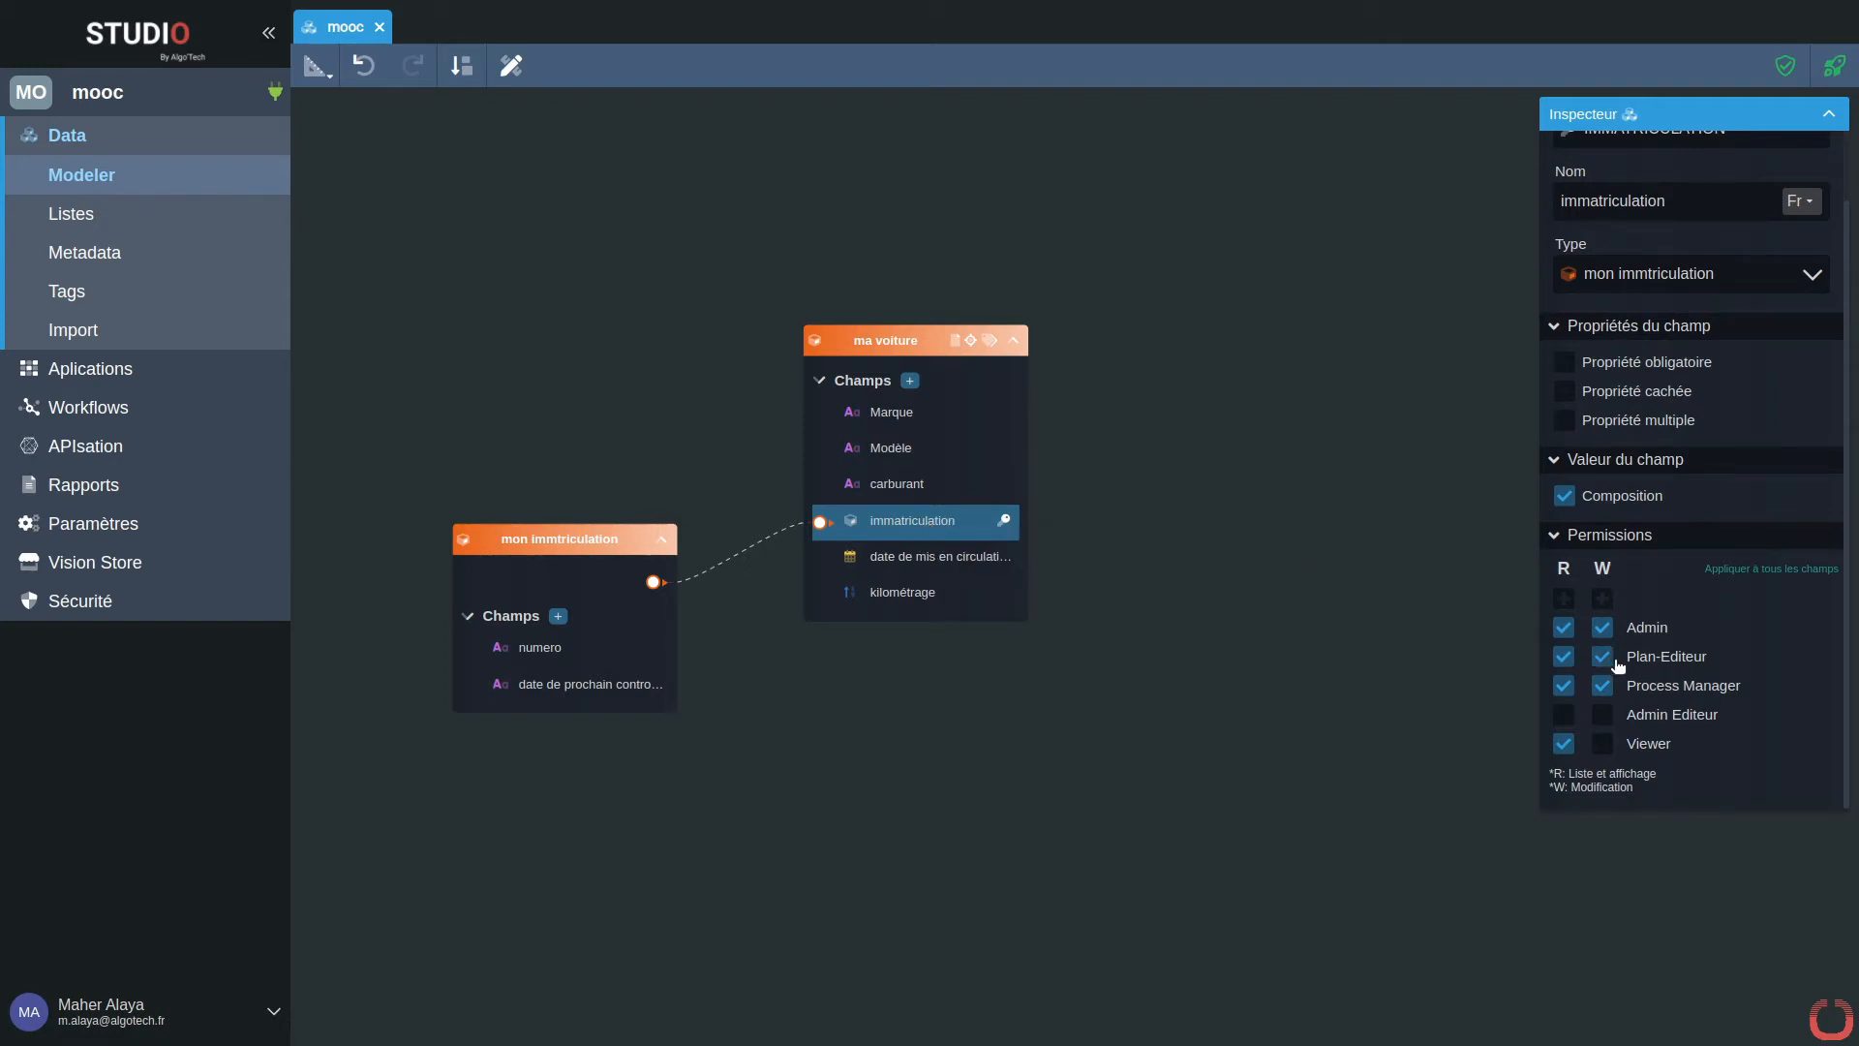
left_click(1604, 717)
left_click(1609, 747)
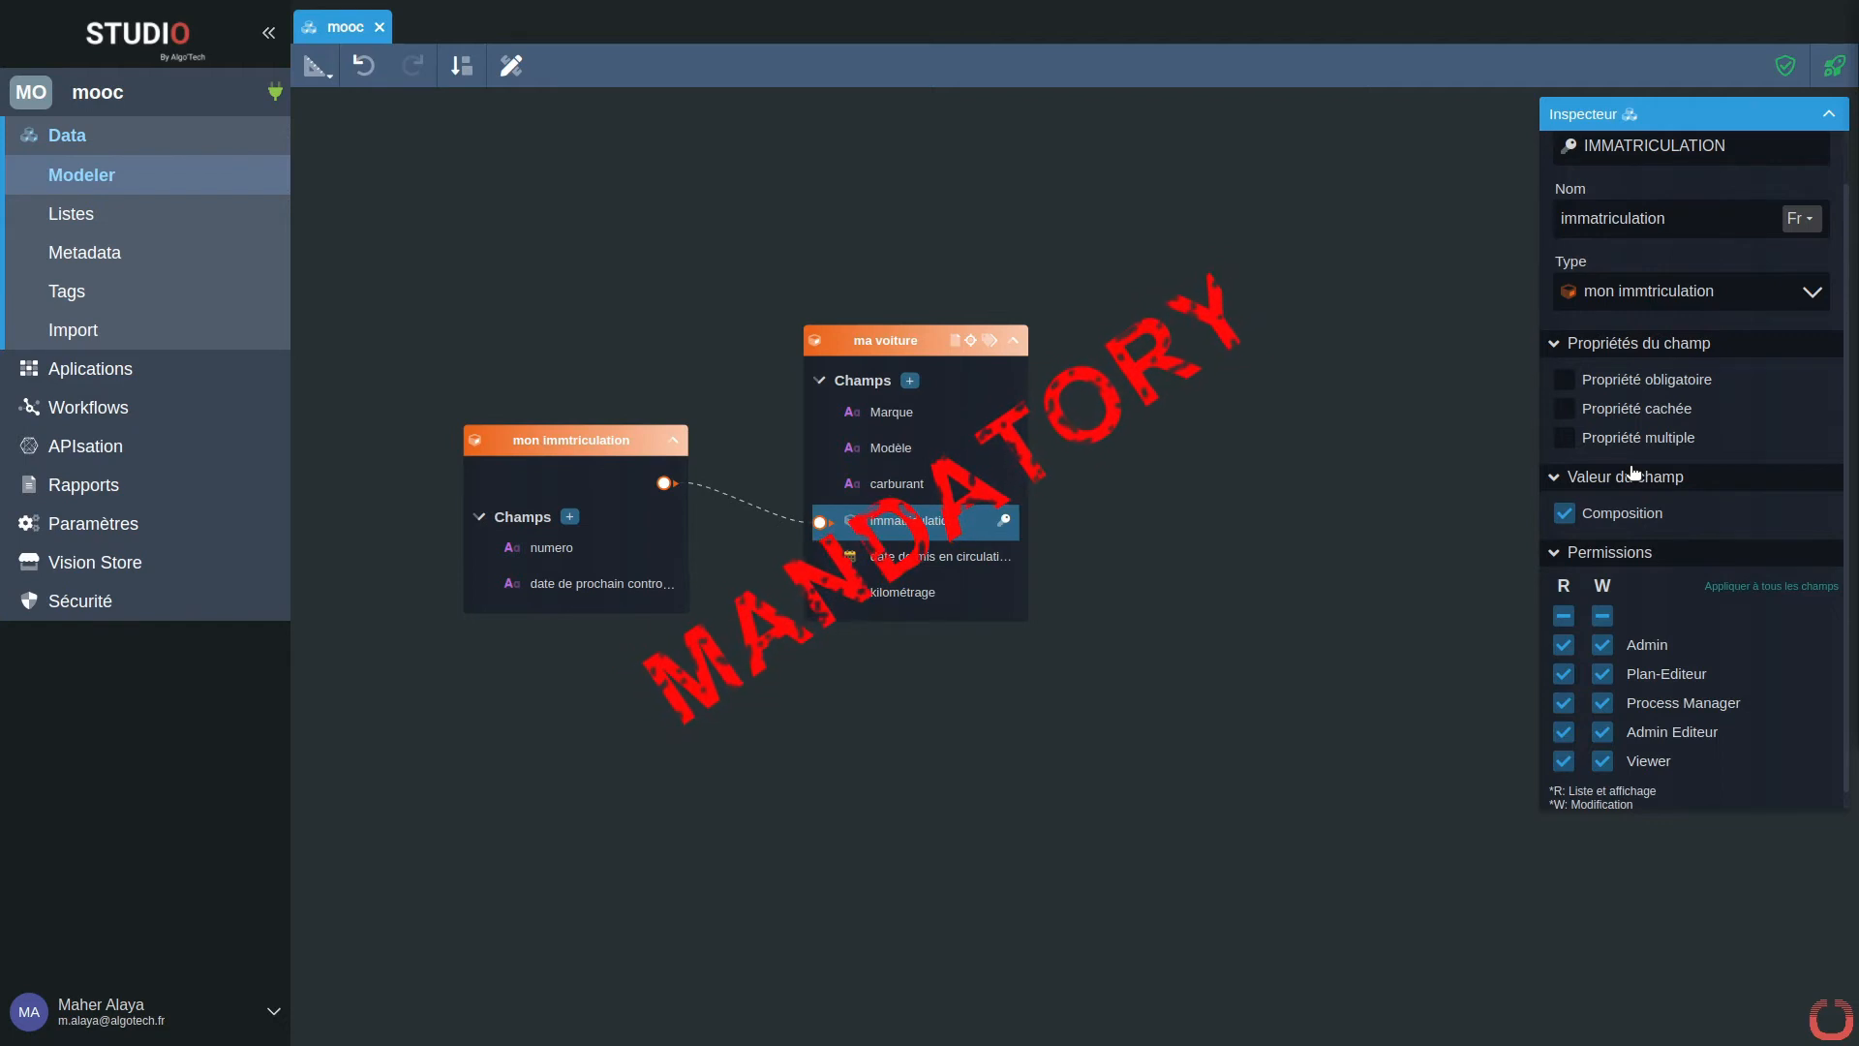
Step: Make the immatriculation field of the ma voiture model mandatory with Propriété obligatoire
left_click(875, 491)
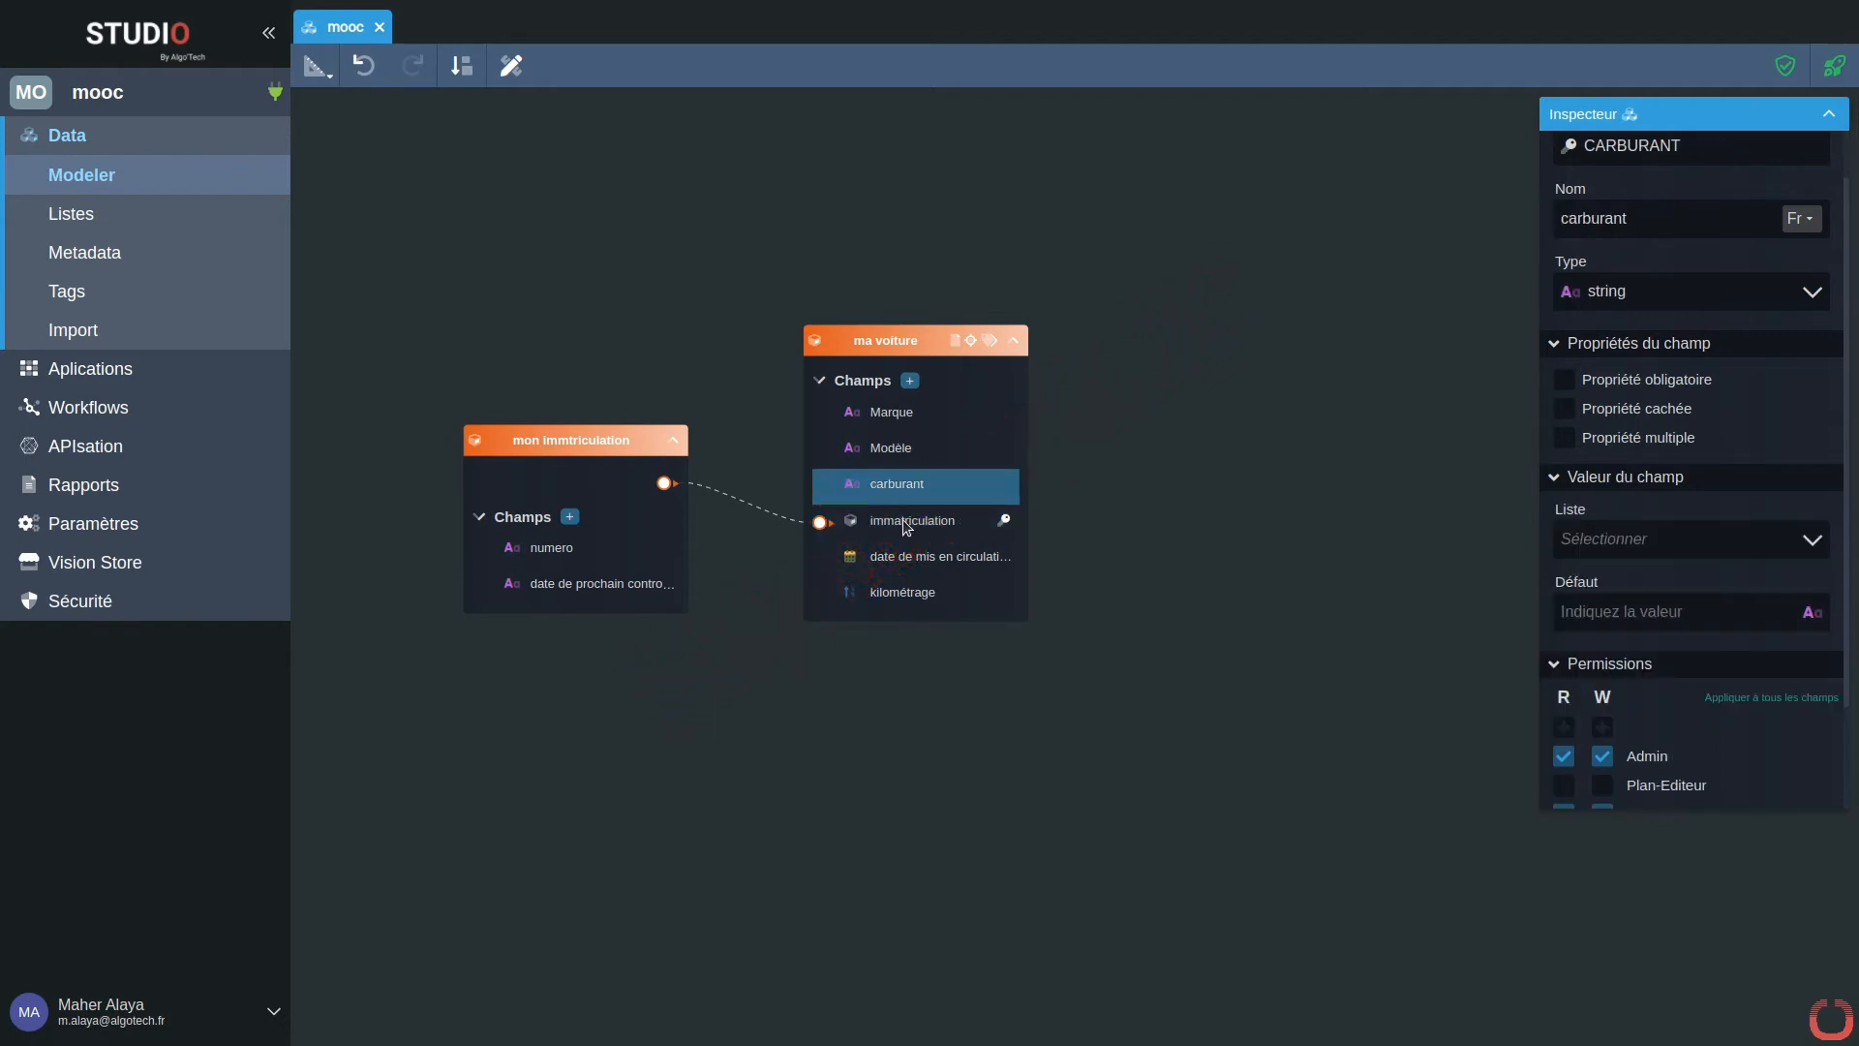
left_click(911, 535)
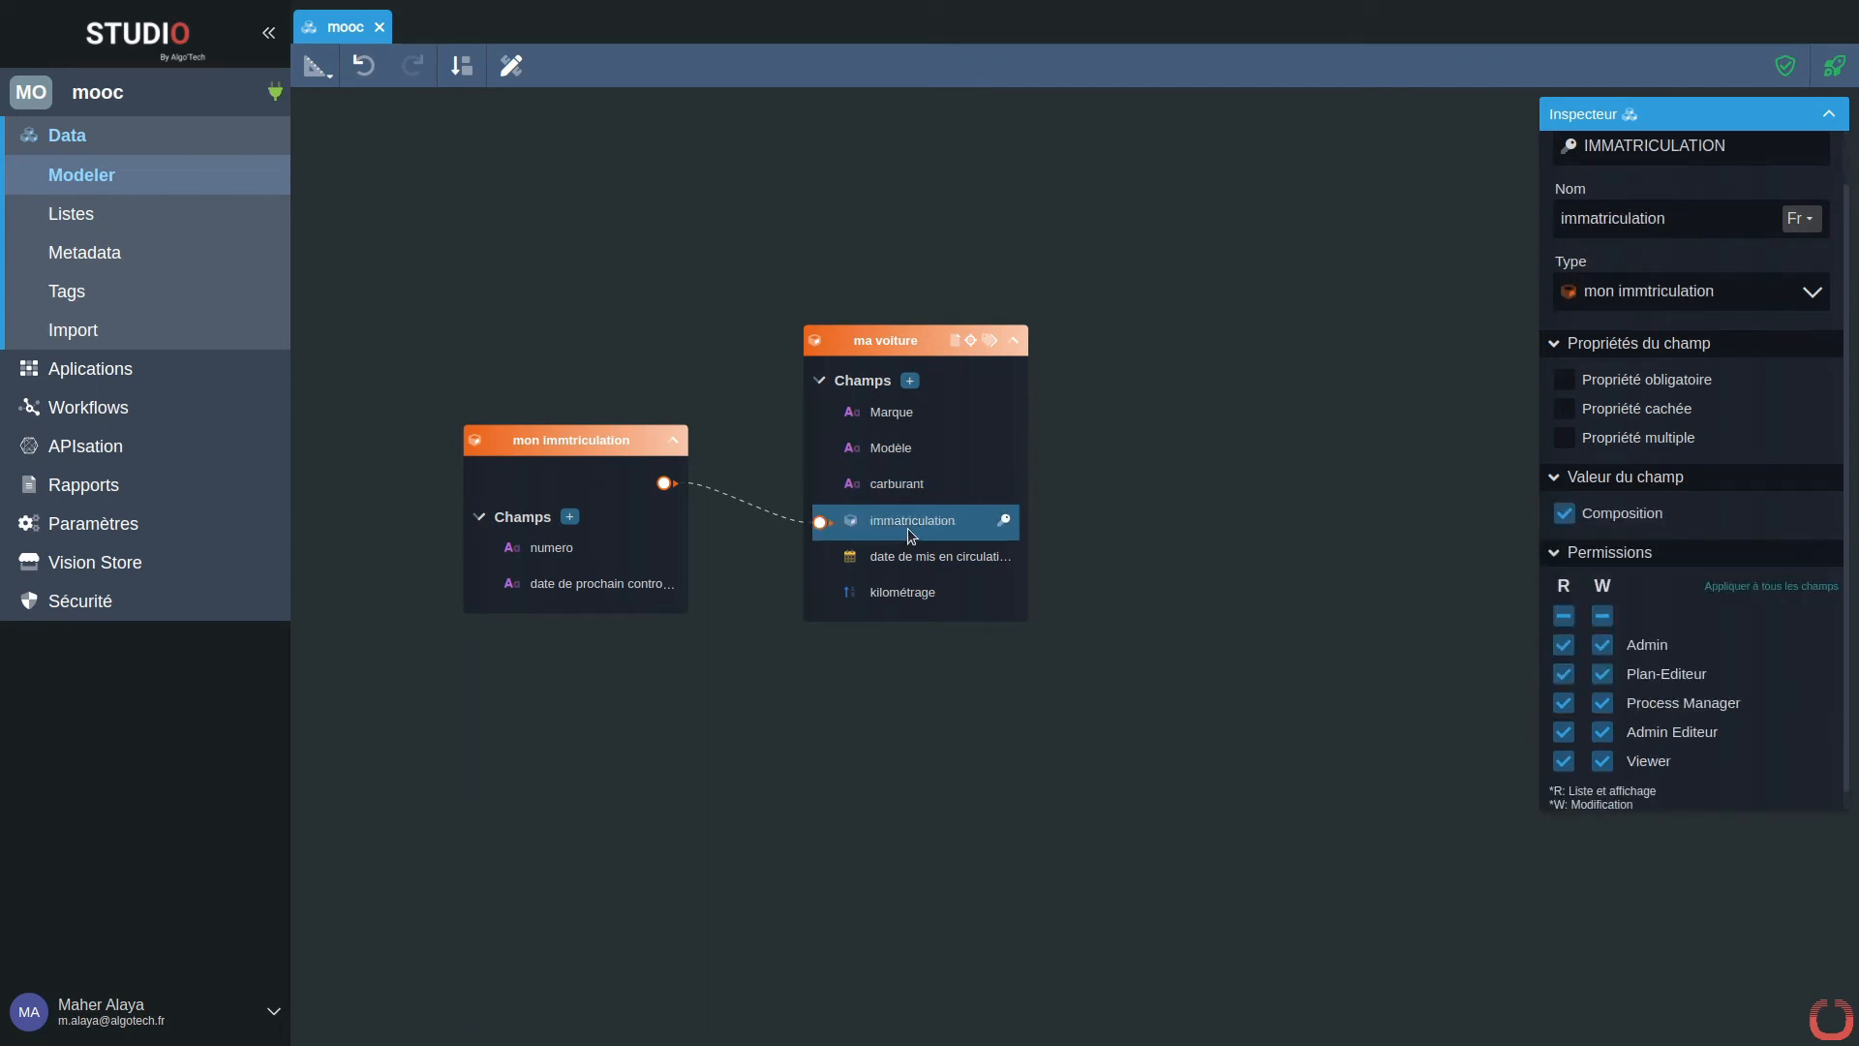
left_click(1574, 385)
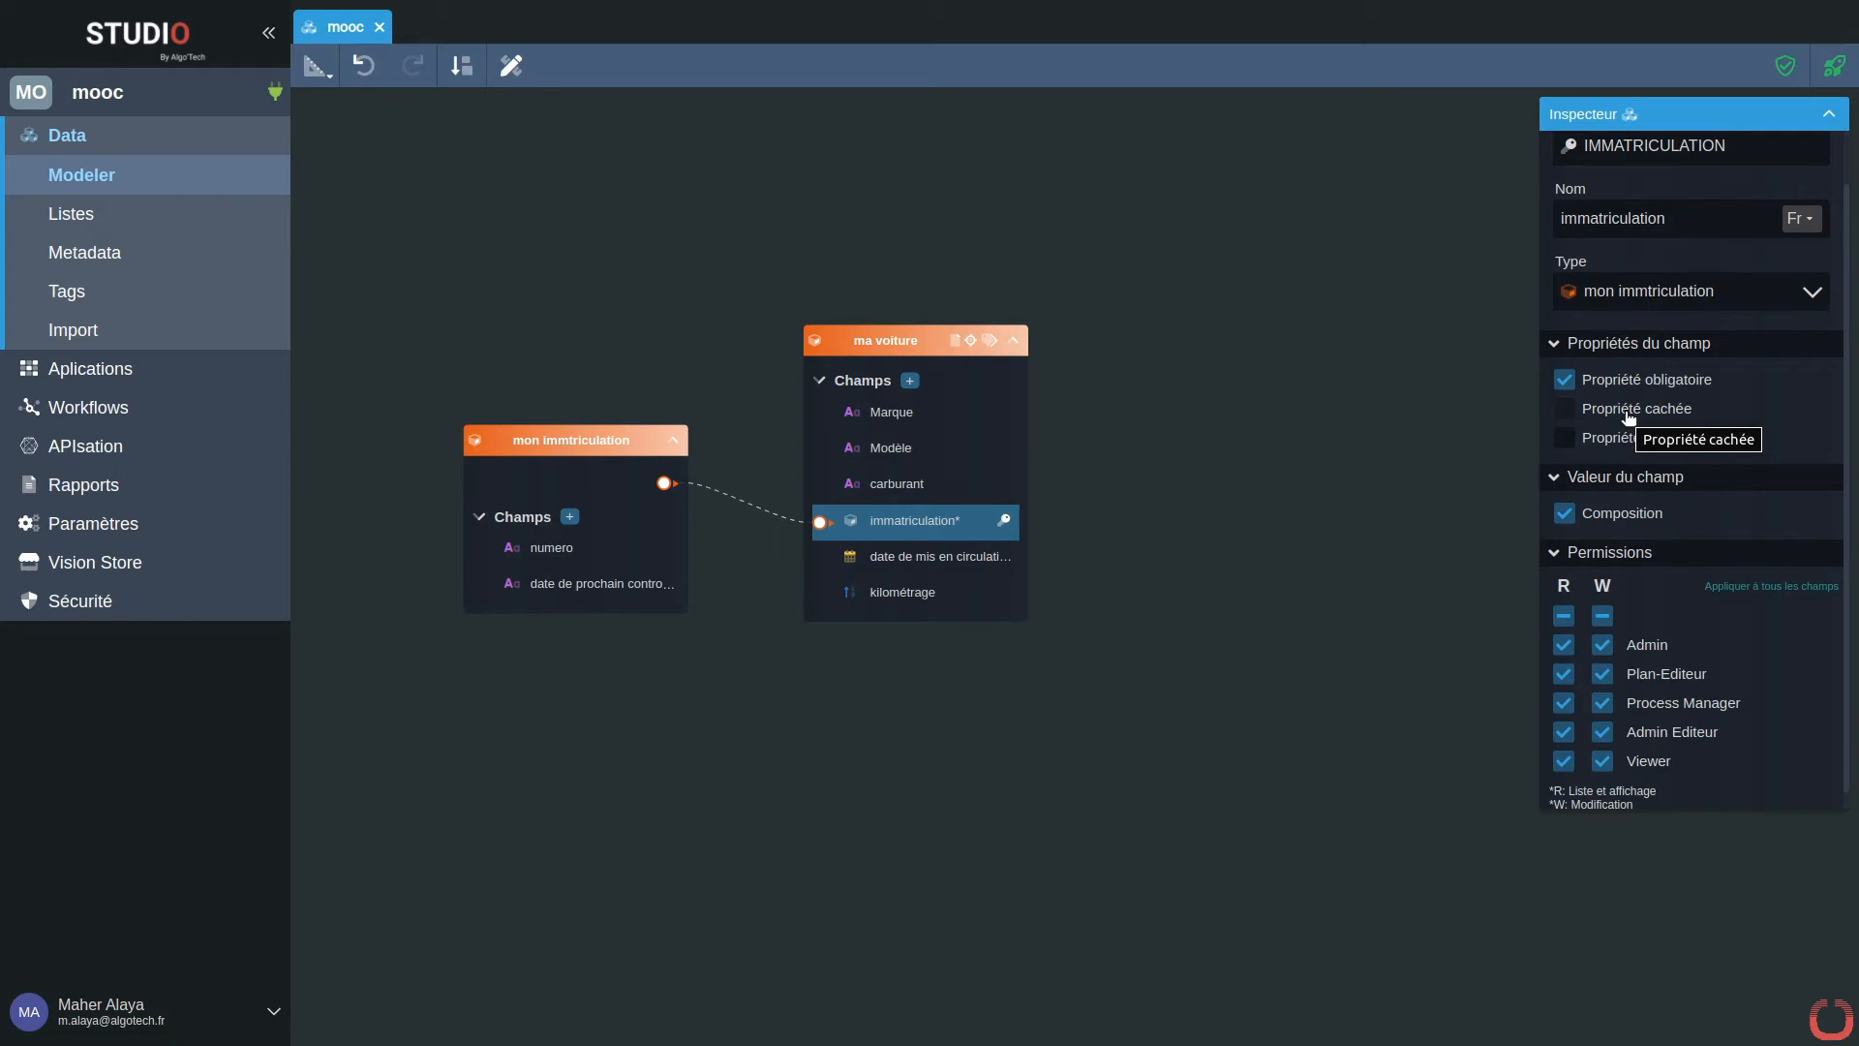
Step: Make the date de prochain controle technique field of mon immtriculation hidden with Propriété cachée
left_click(916, 420)
left_click(914, 449)
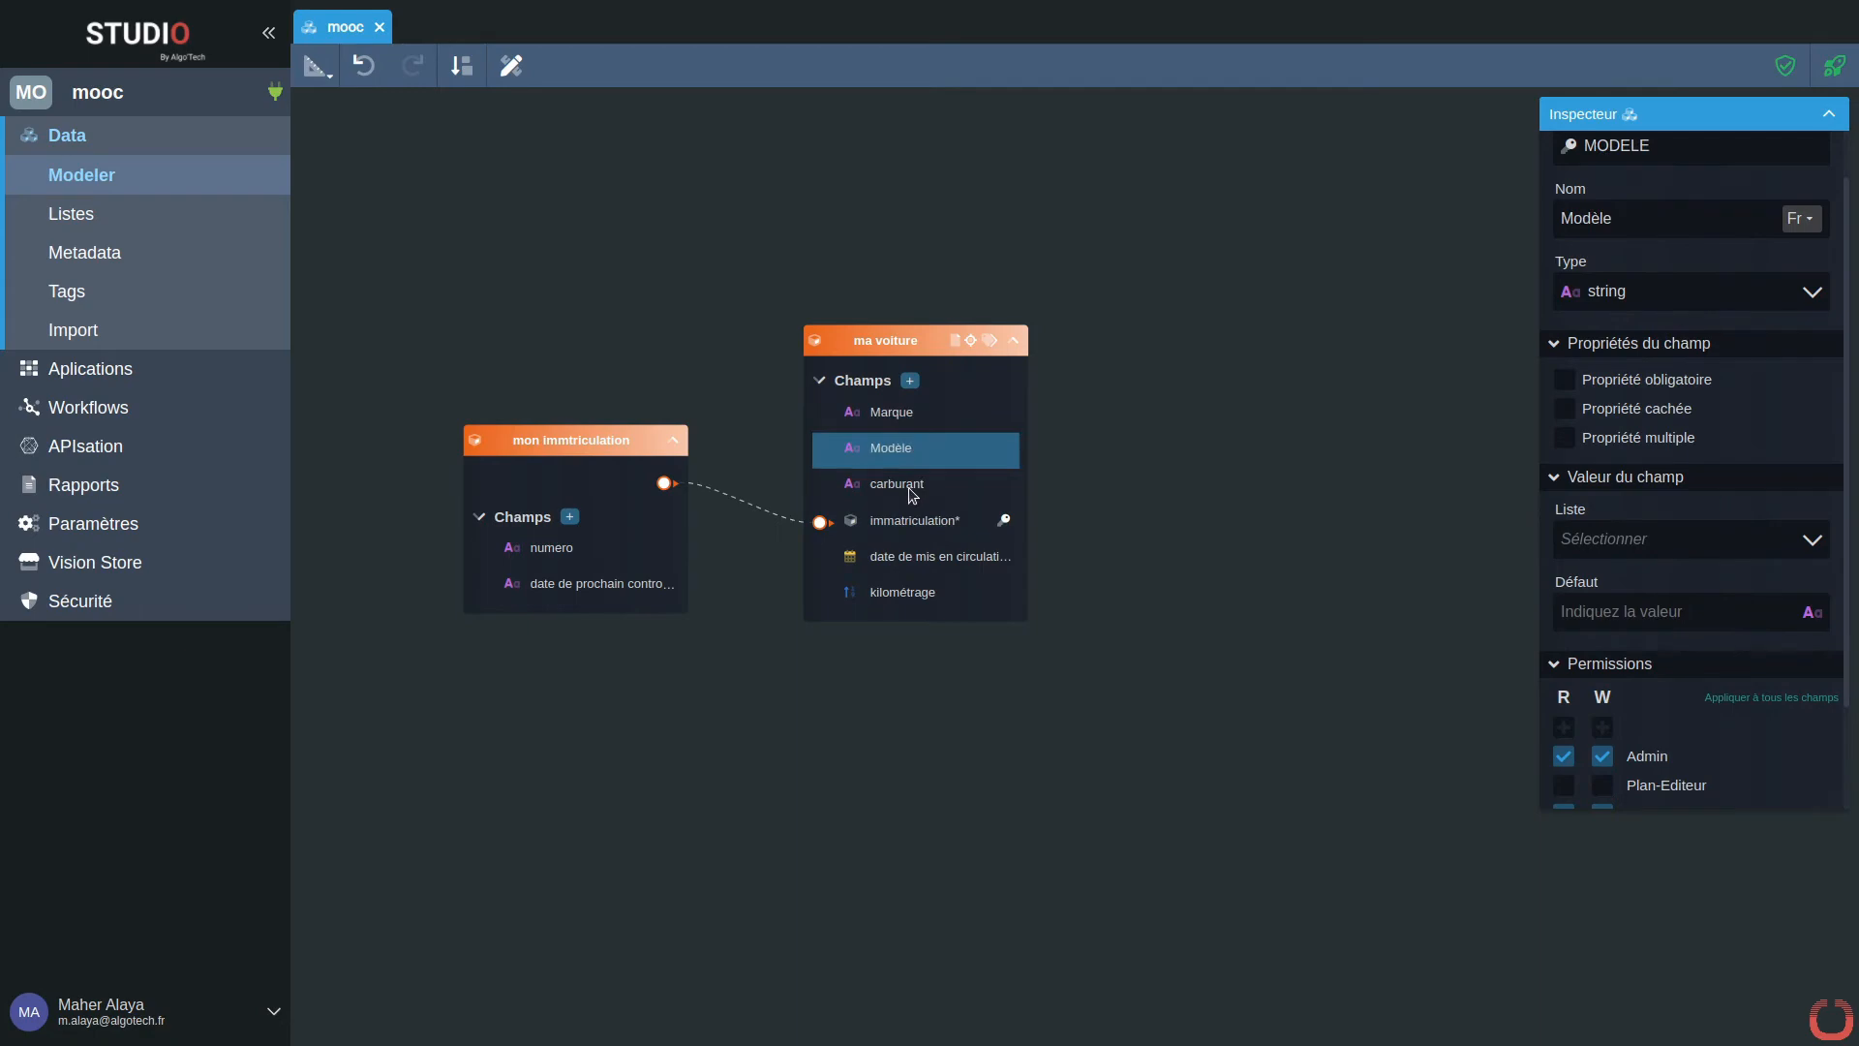
left_click(915, 489)
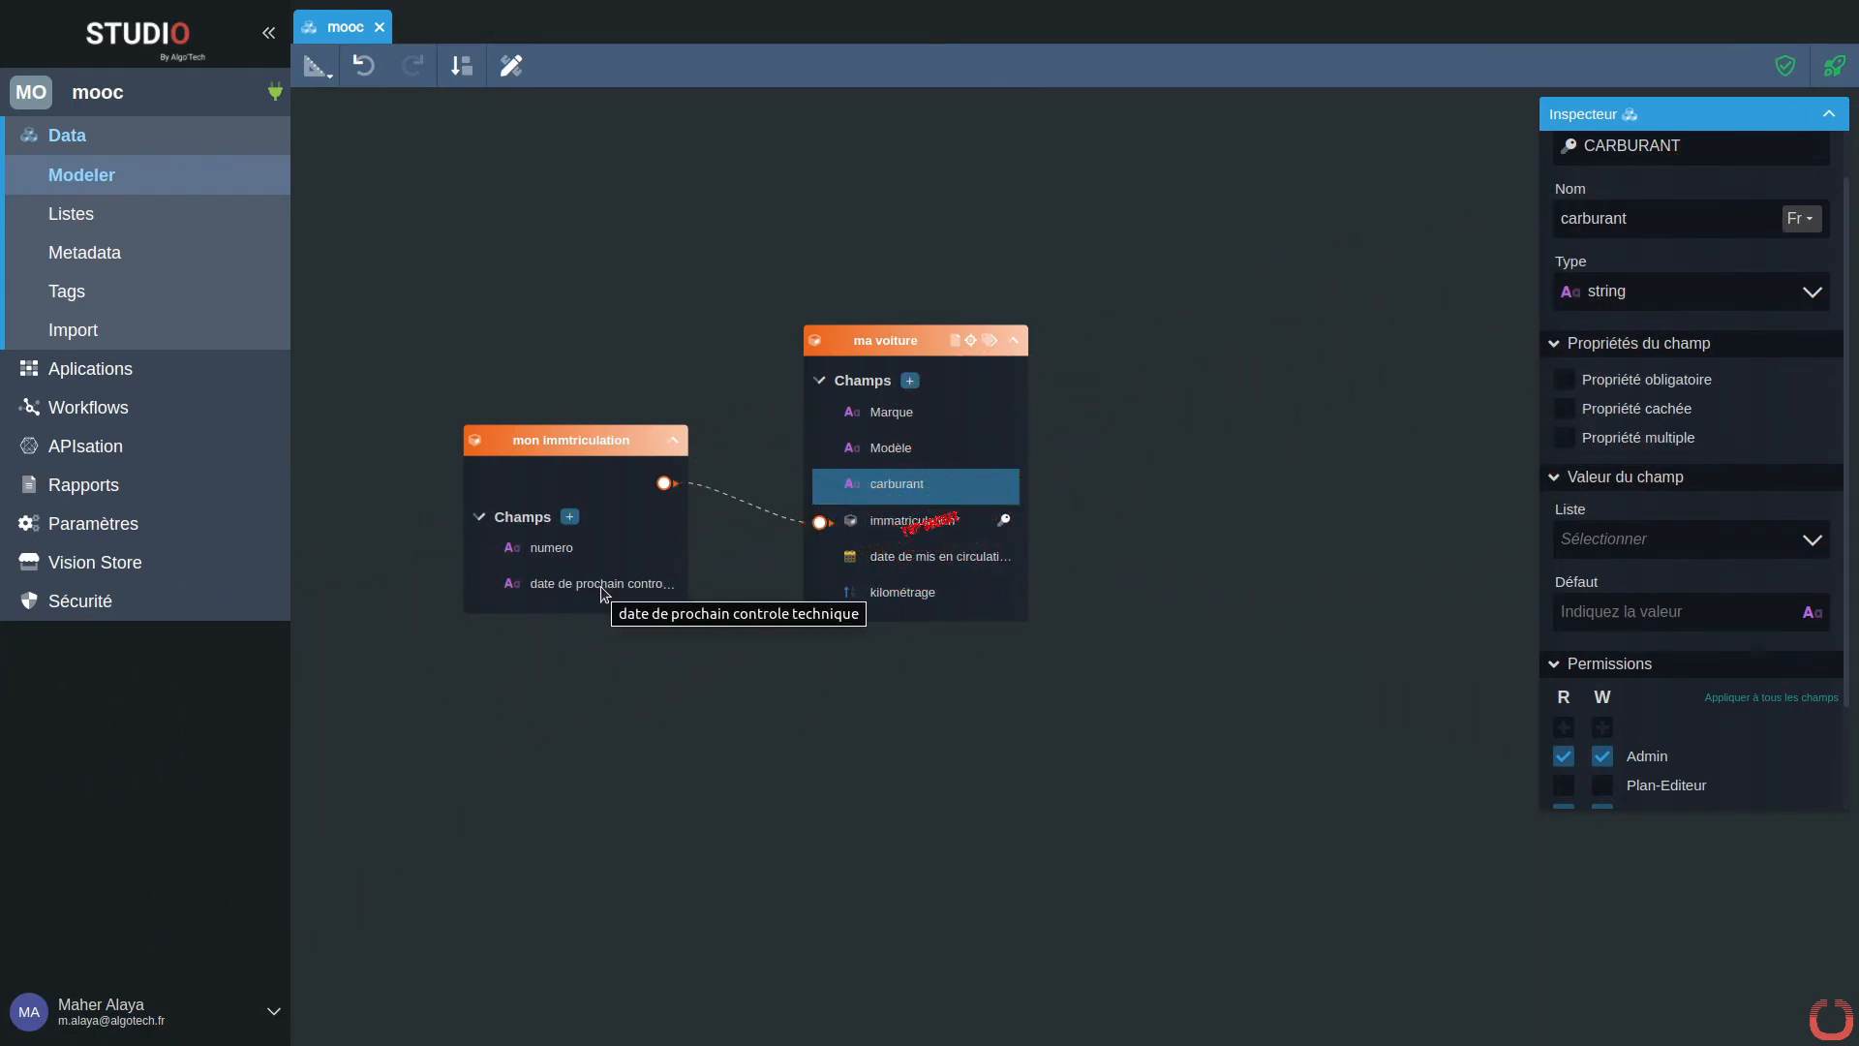
left_click(600, 585)
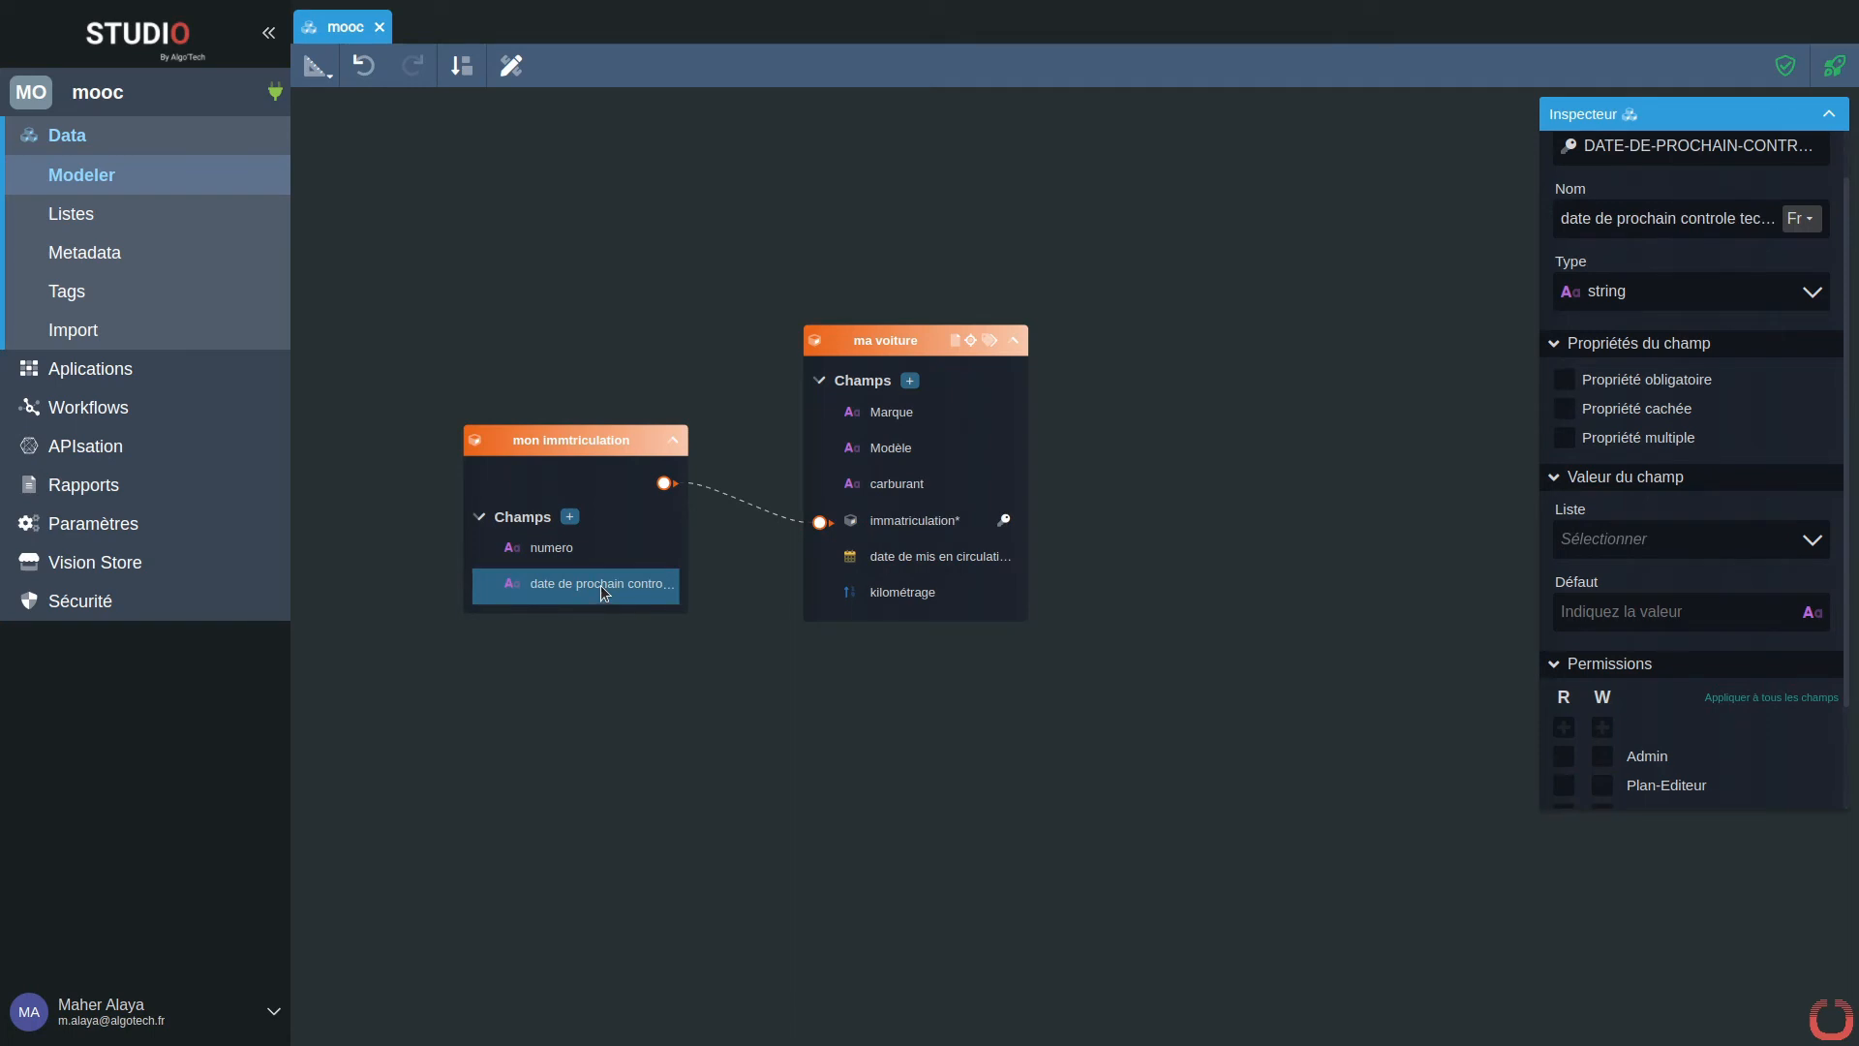
left_click(1565, 409)
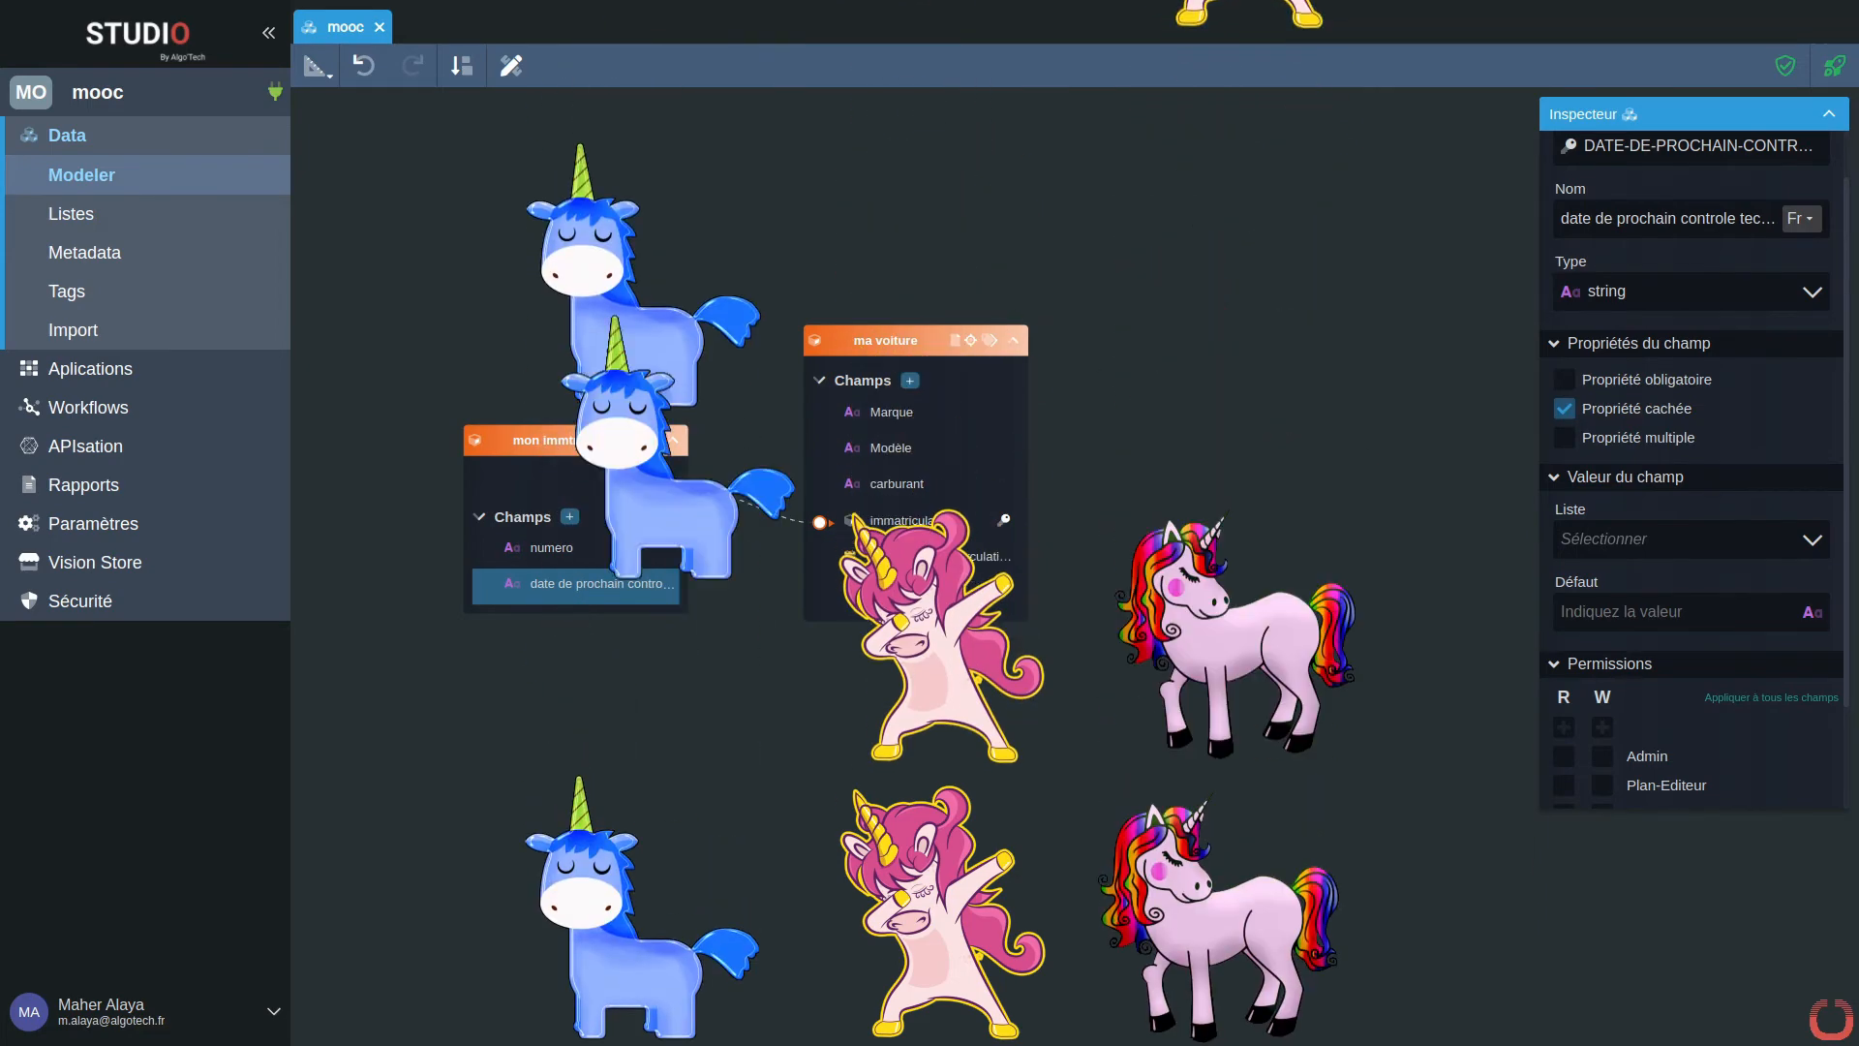
Step: Try Propriété multiple on the kilométrage field of ma voiture, turn it back off, and set the field's default value to 0
left_click(920, 592)
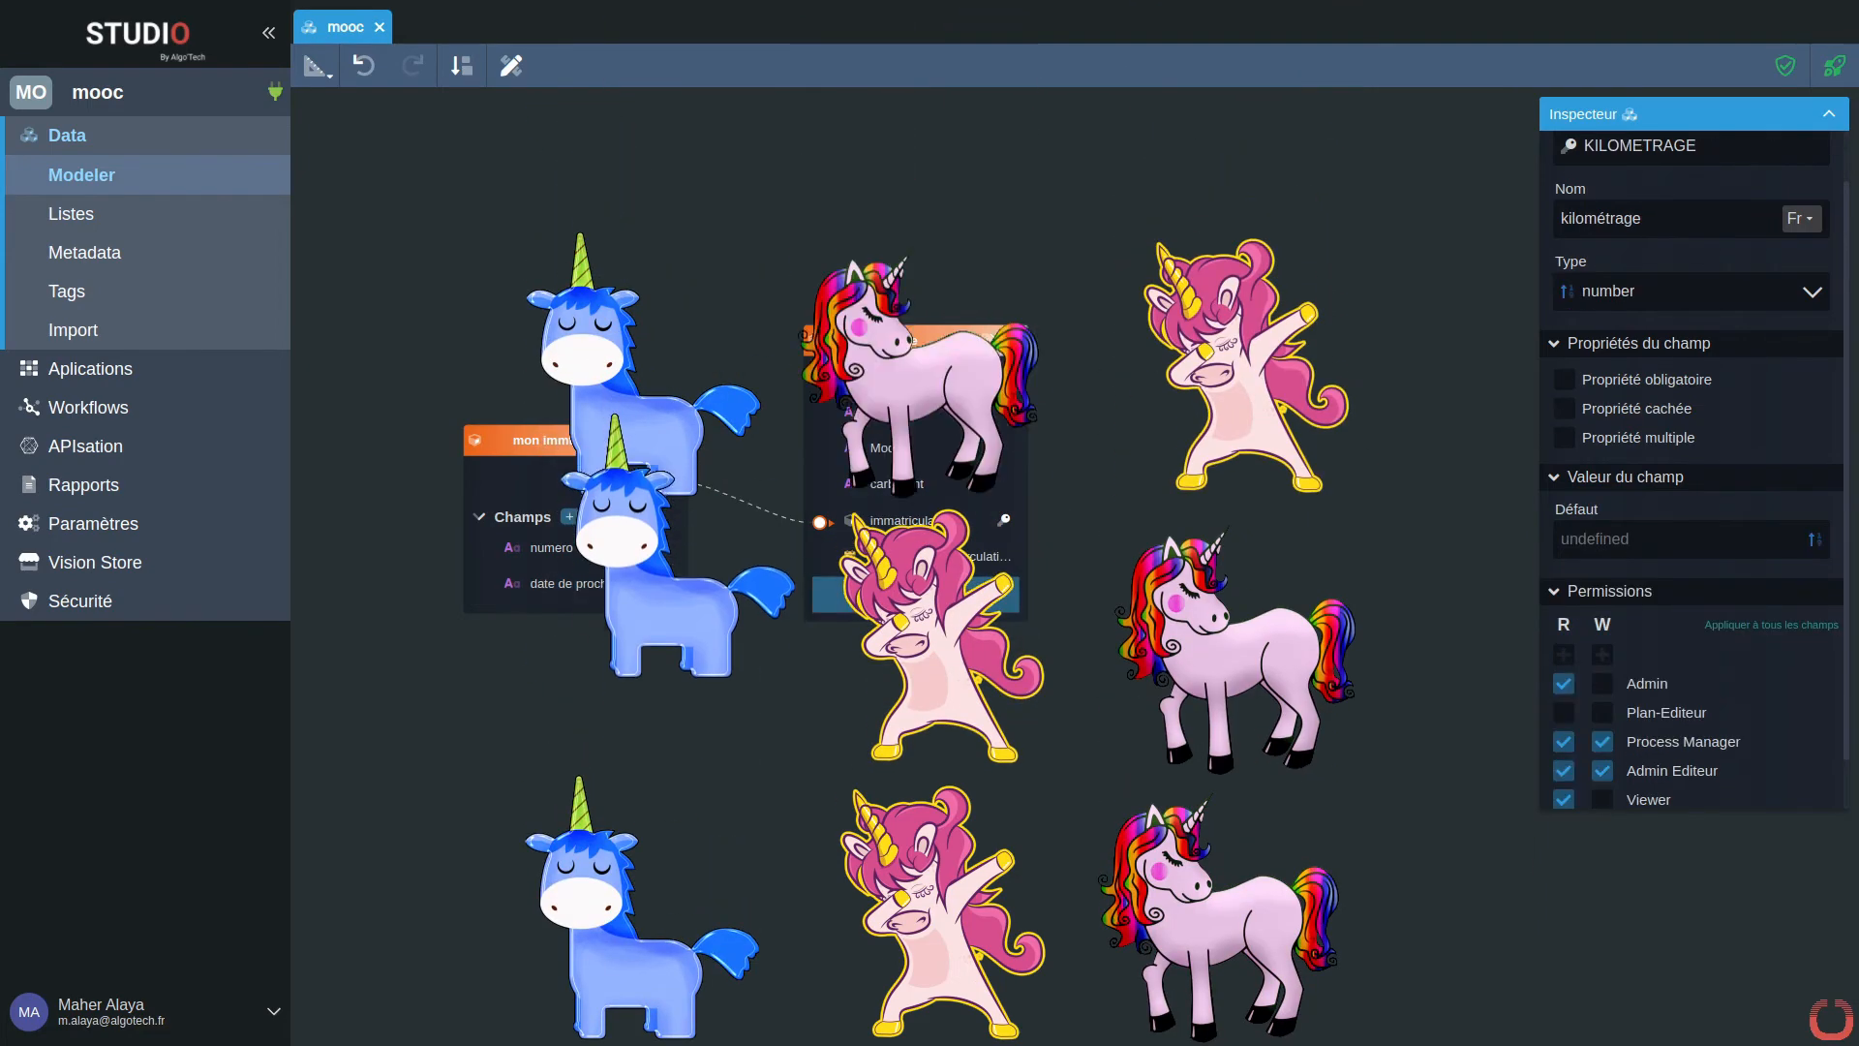
left_click(1604, 440)
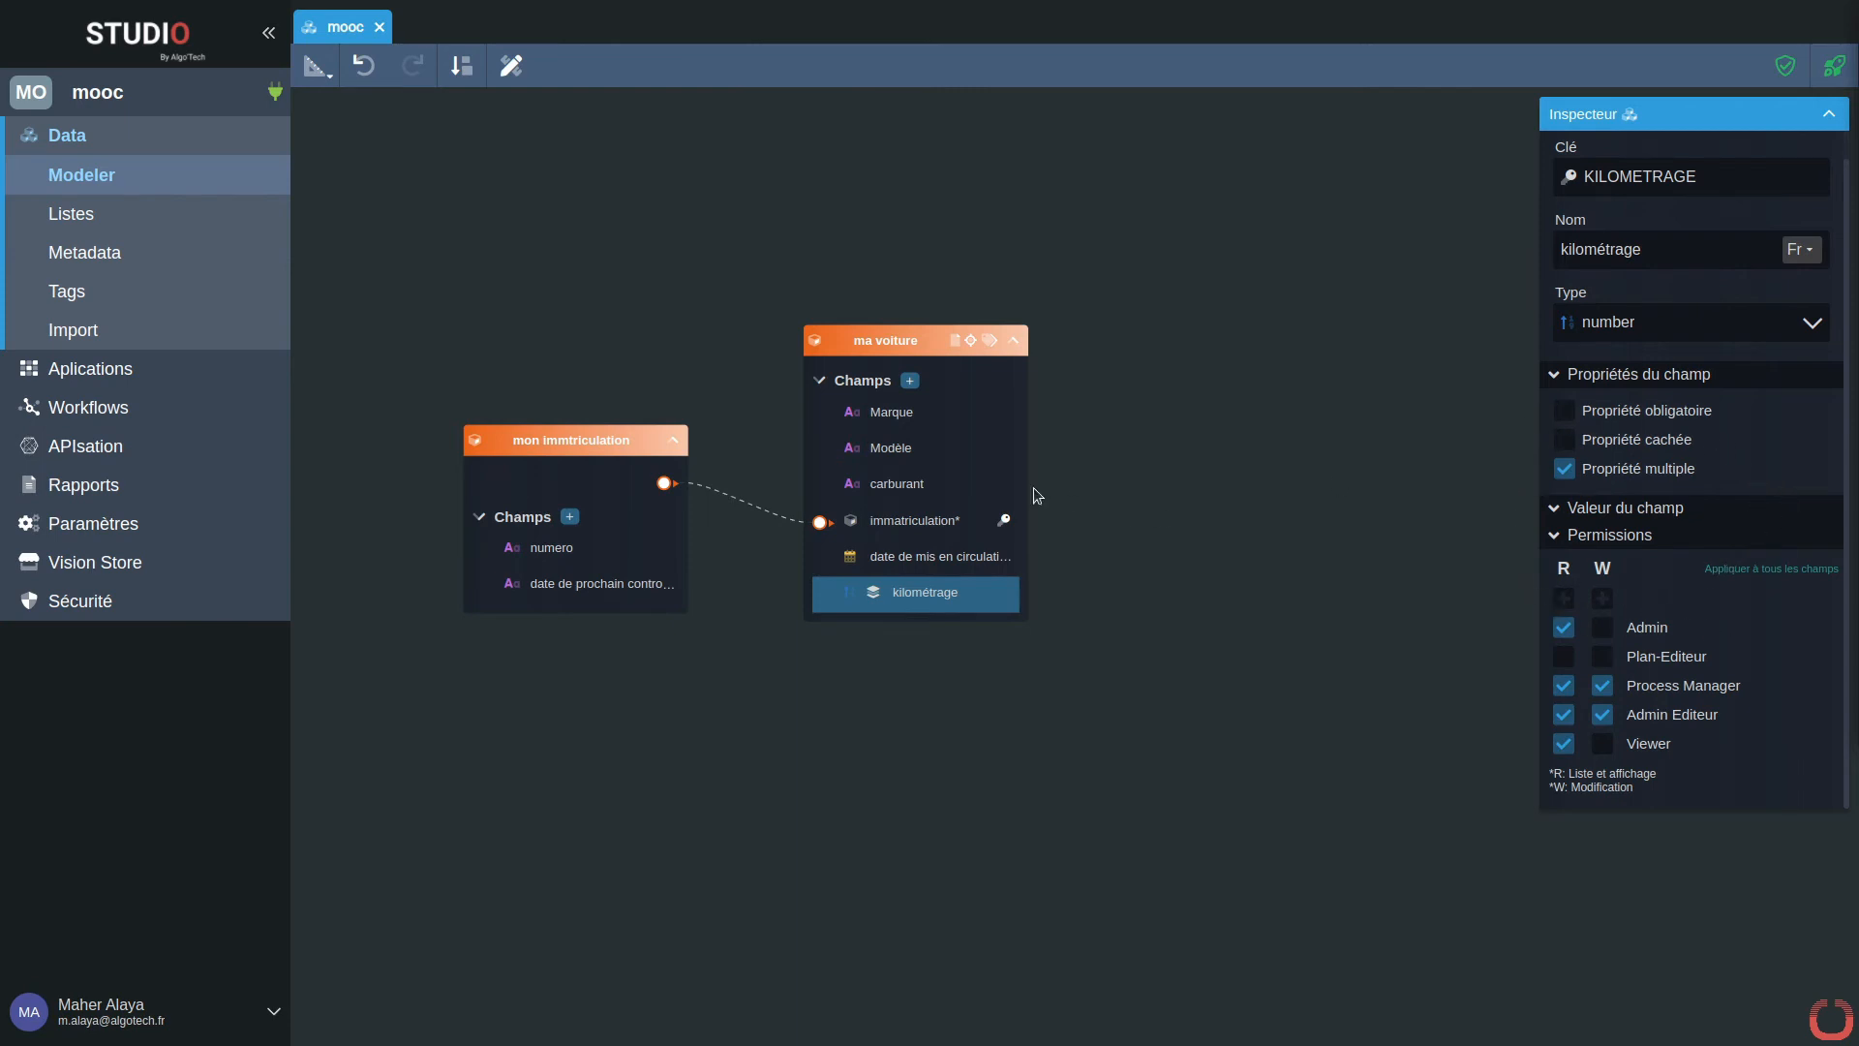
left_click(1565, 470)
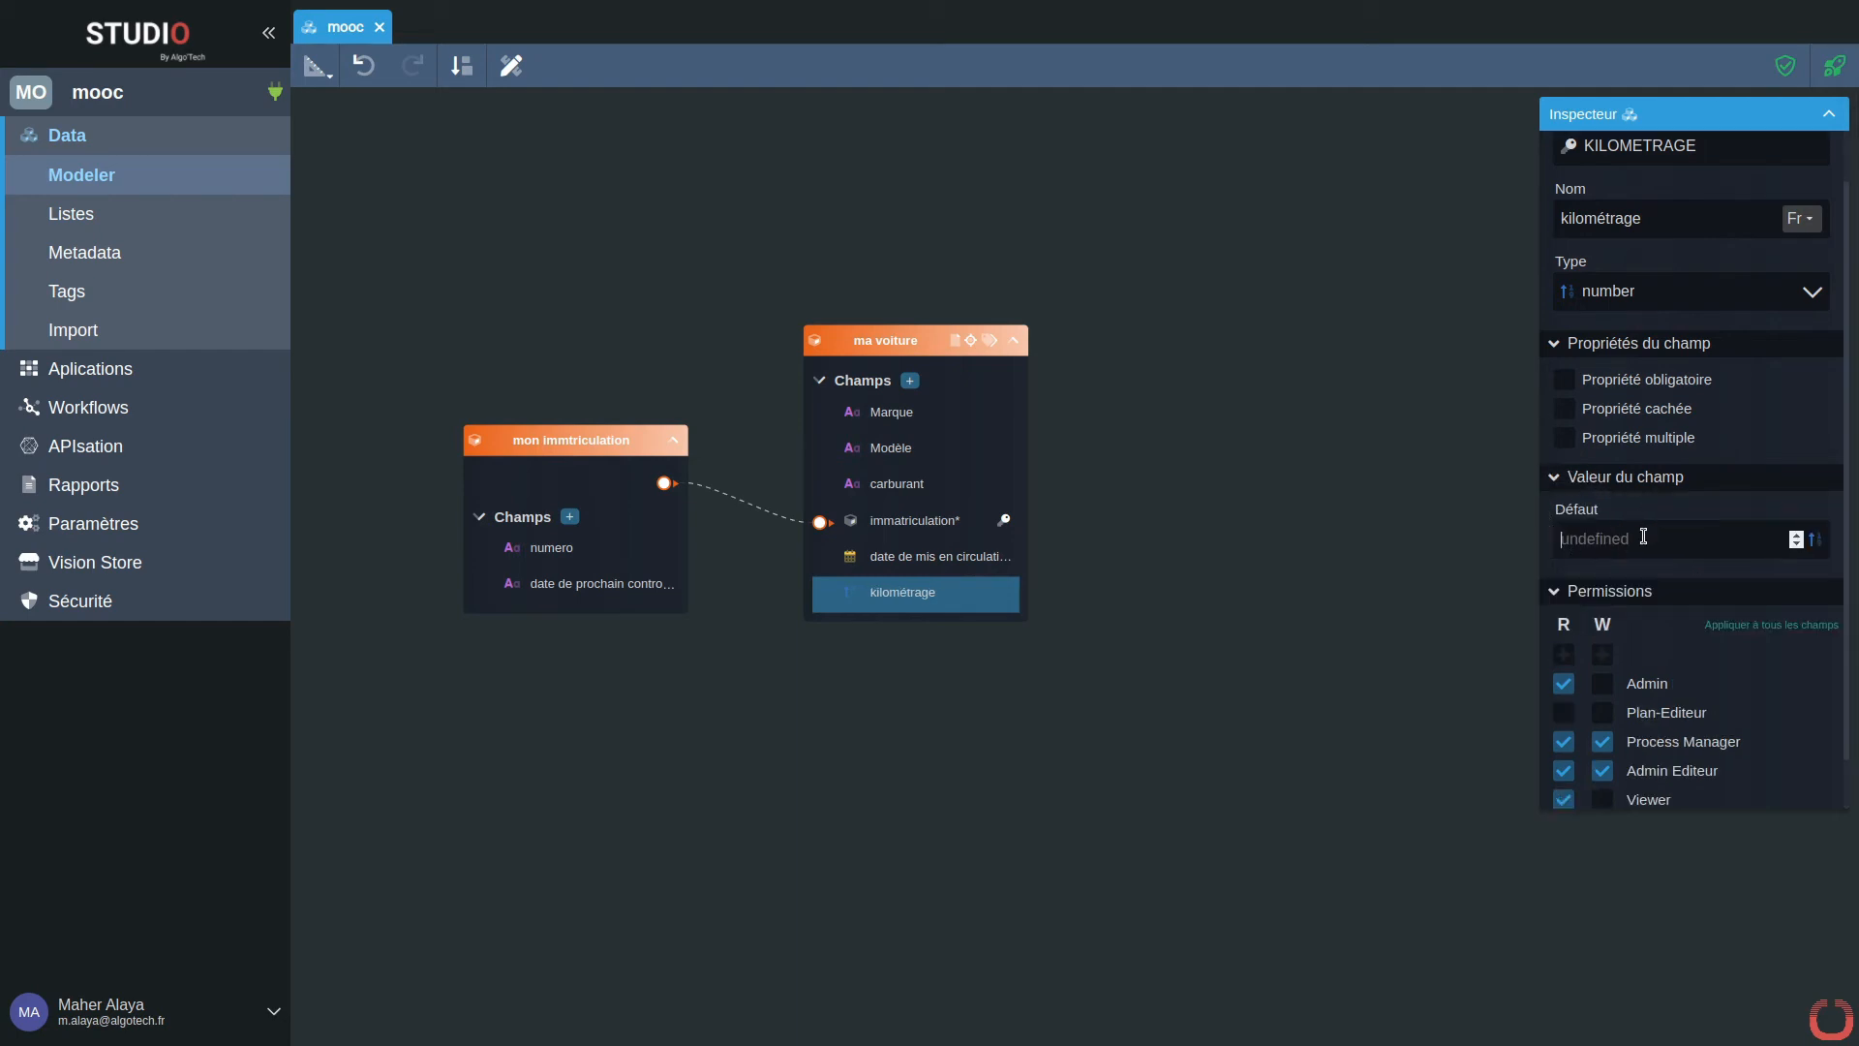
type("0")
Step: Assign the Carburant list to the carburant field of ma voiture, view that list's entries under Listes, and return to the field in Modeler
left_click(904, 419)
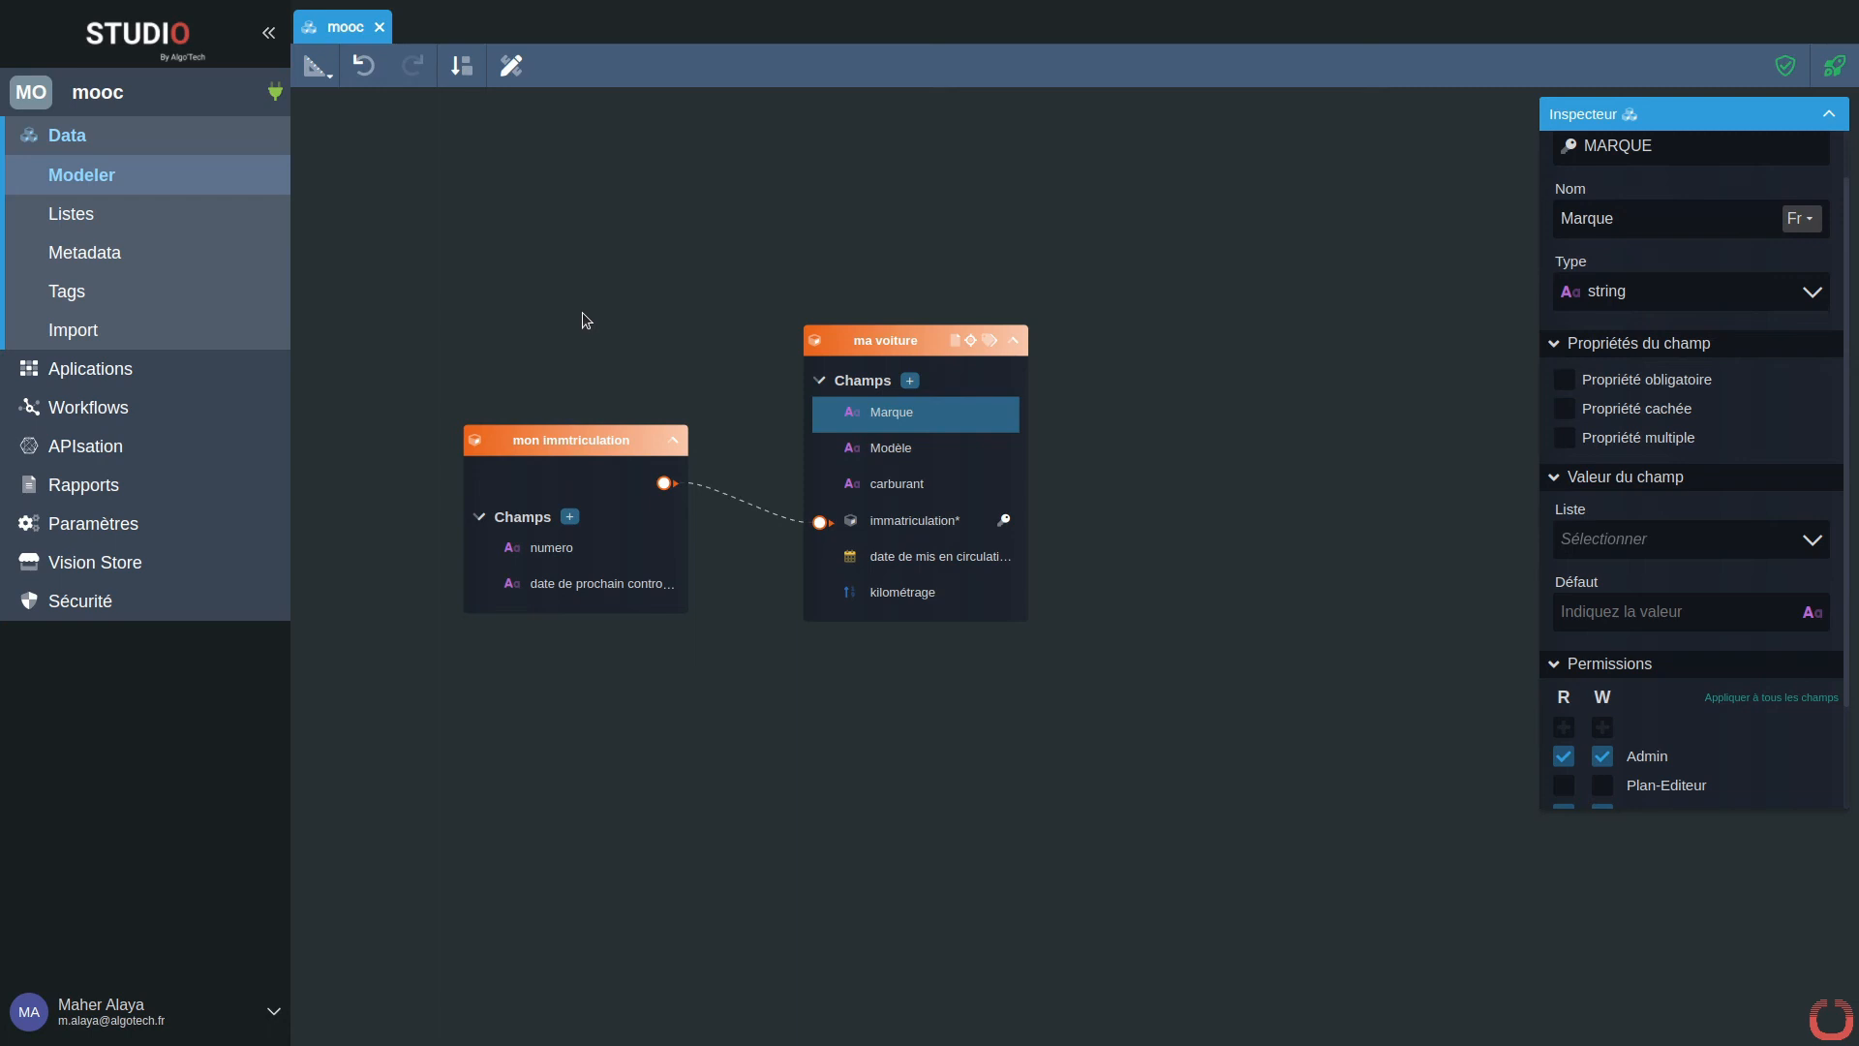
left_click(906, 485)
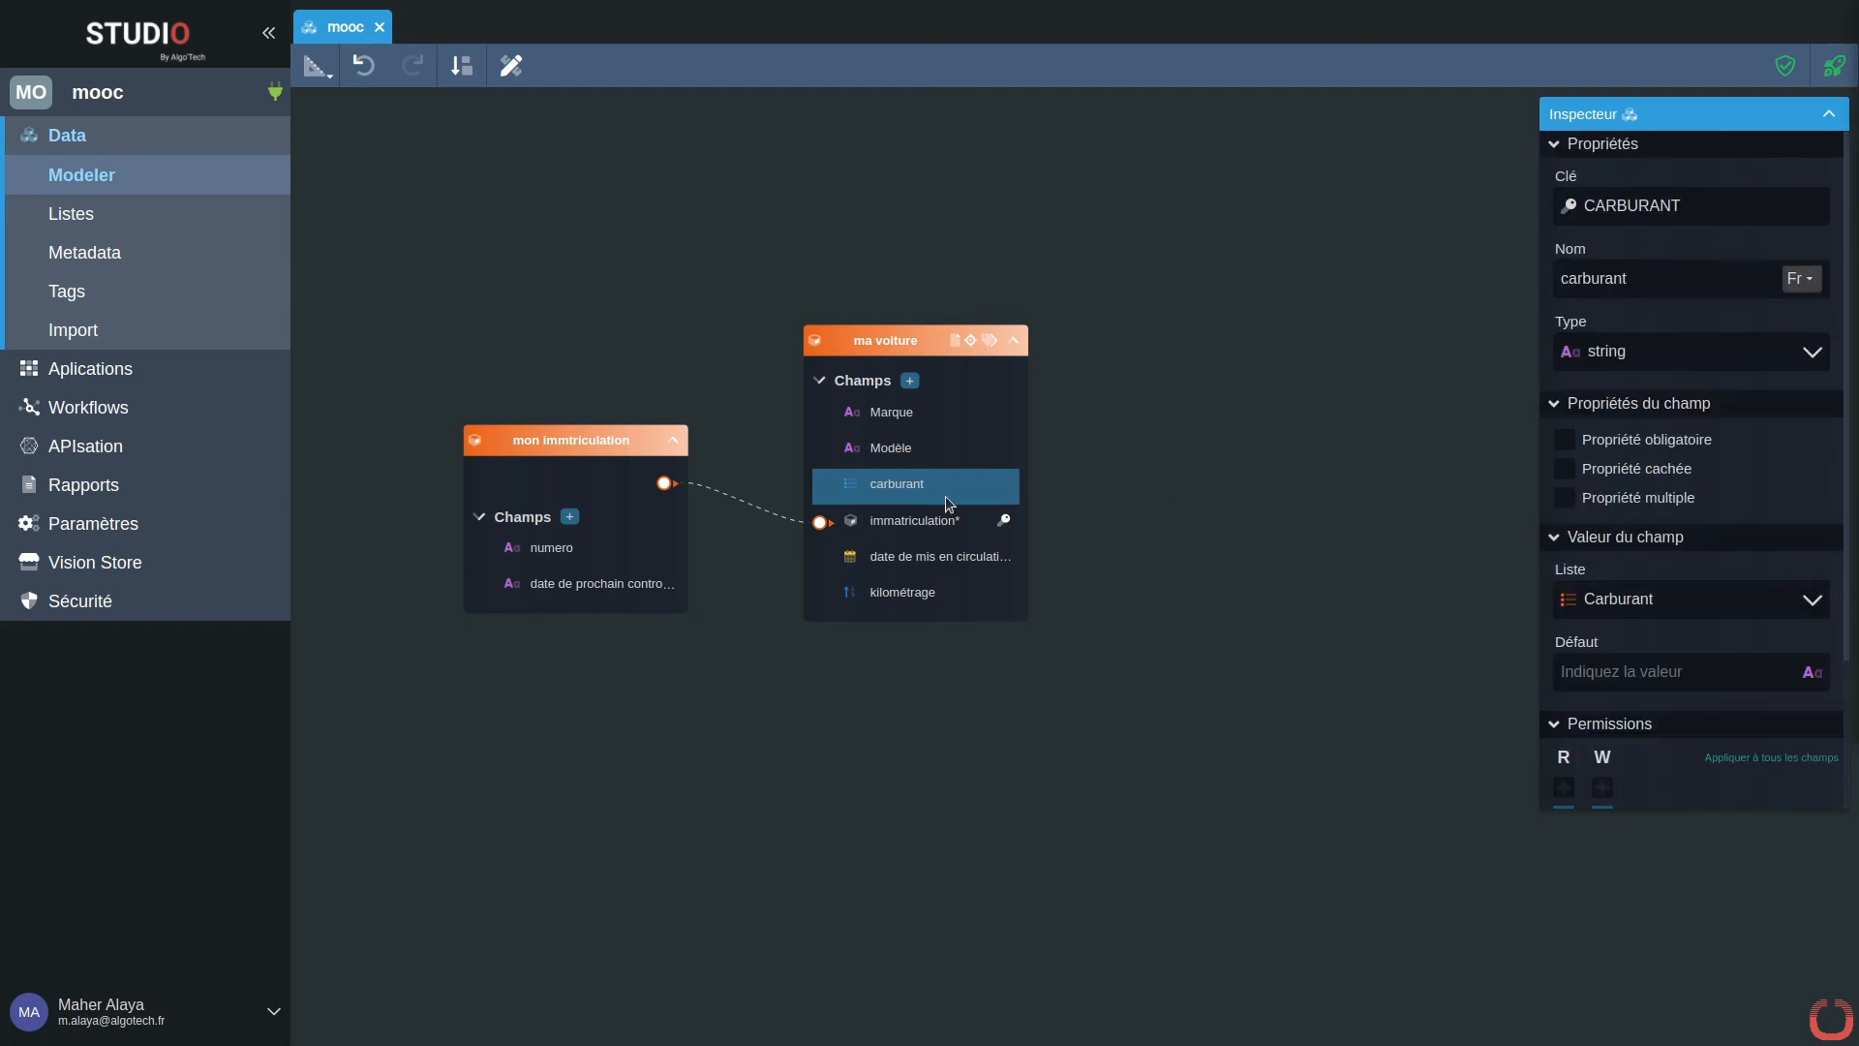
left_click(108, 215)
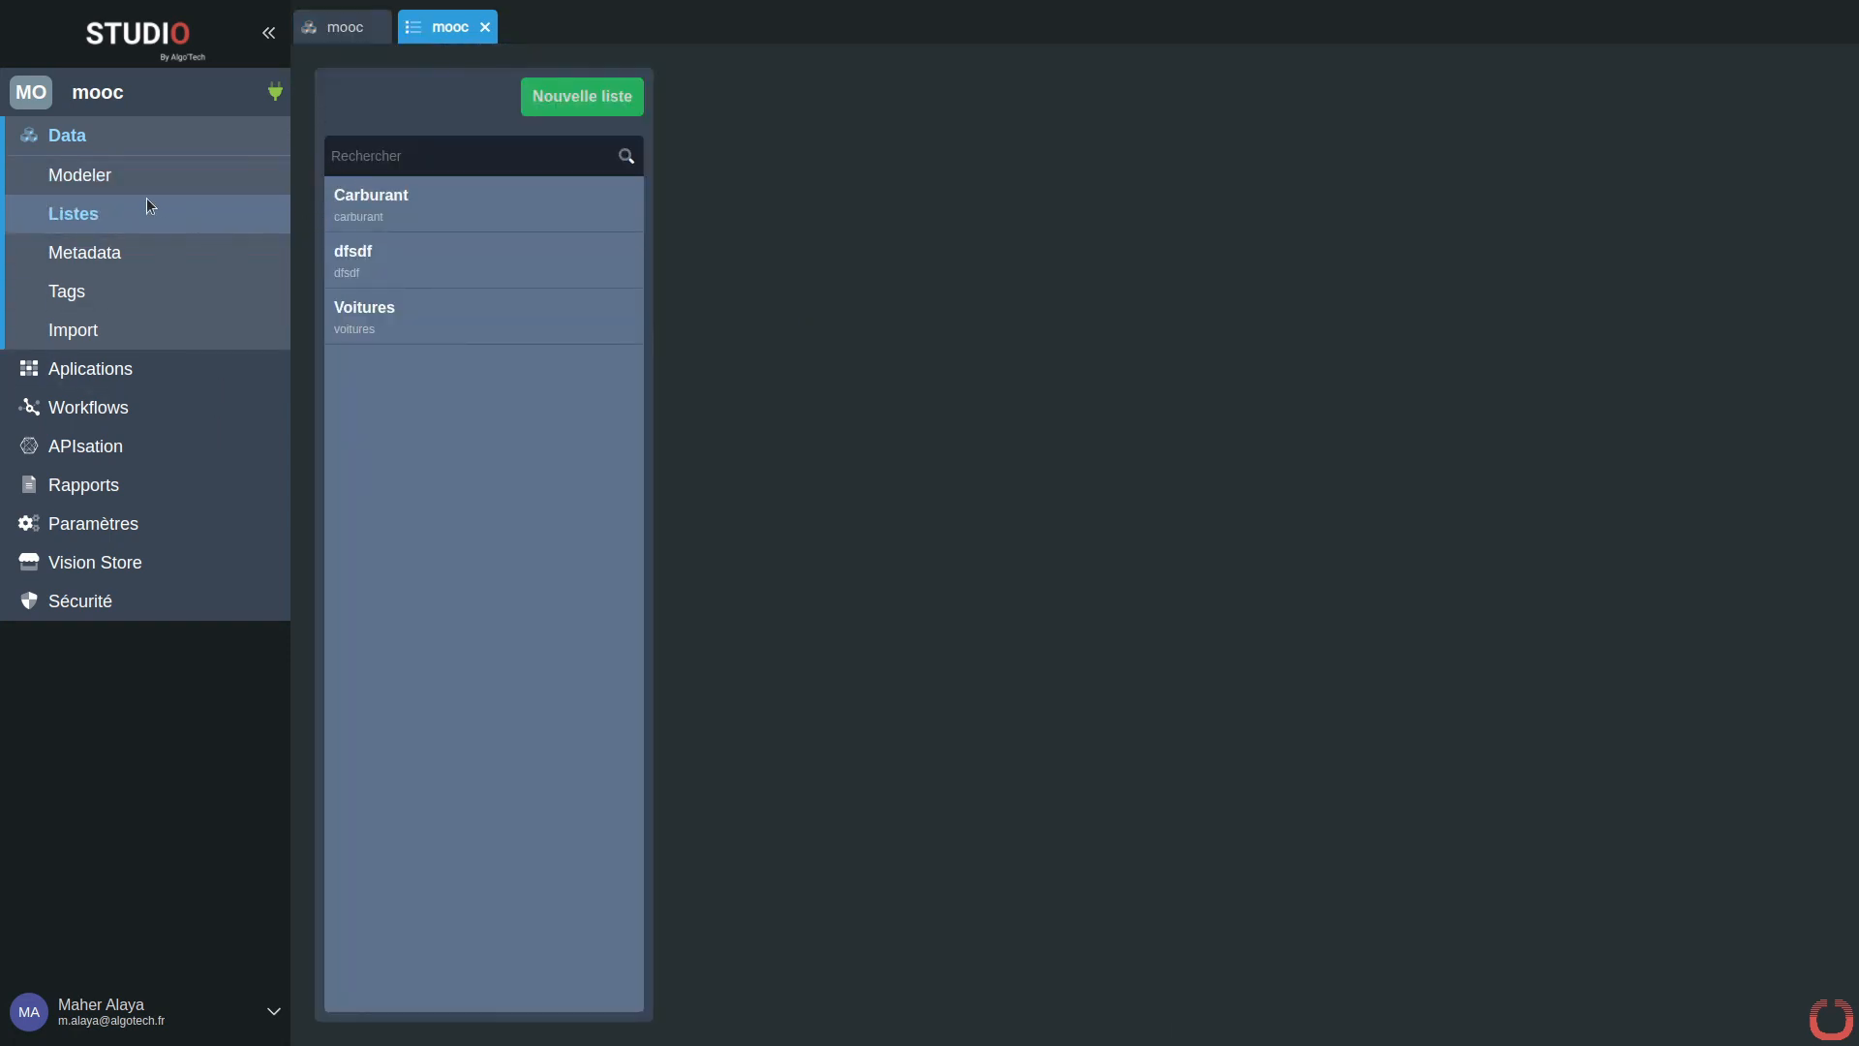
left_click(434, 215)
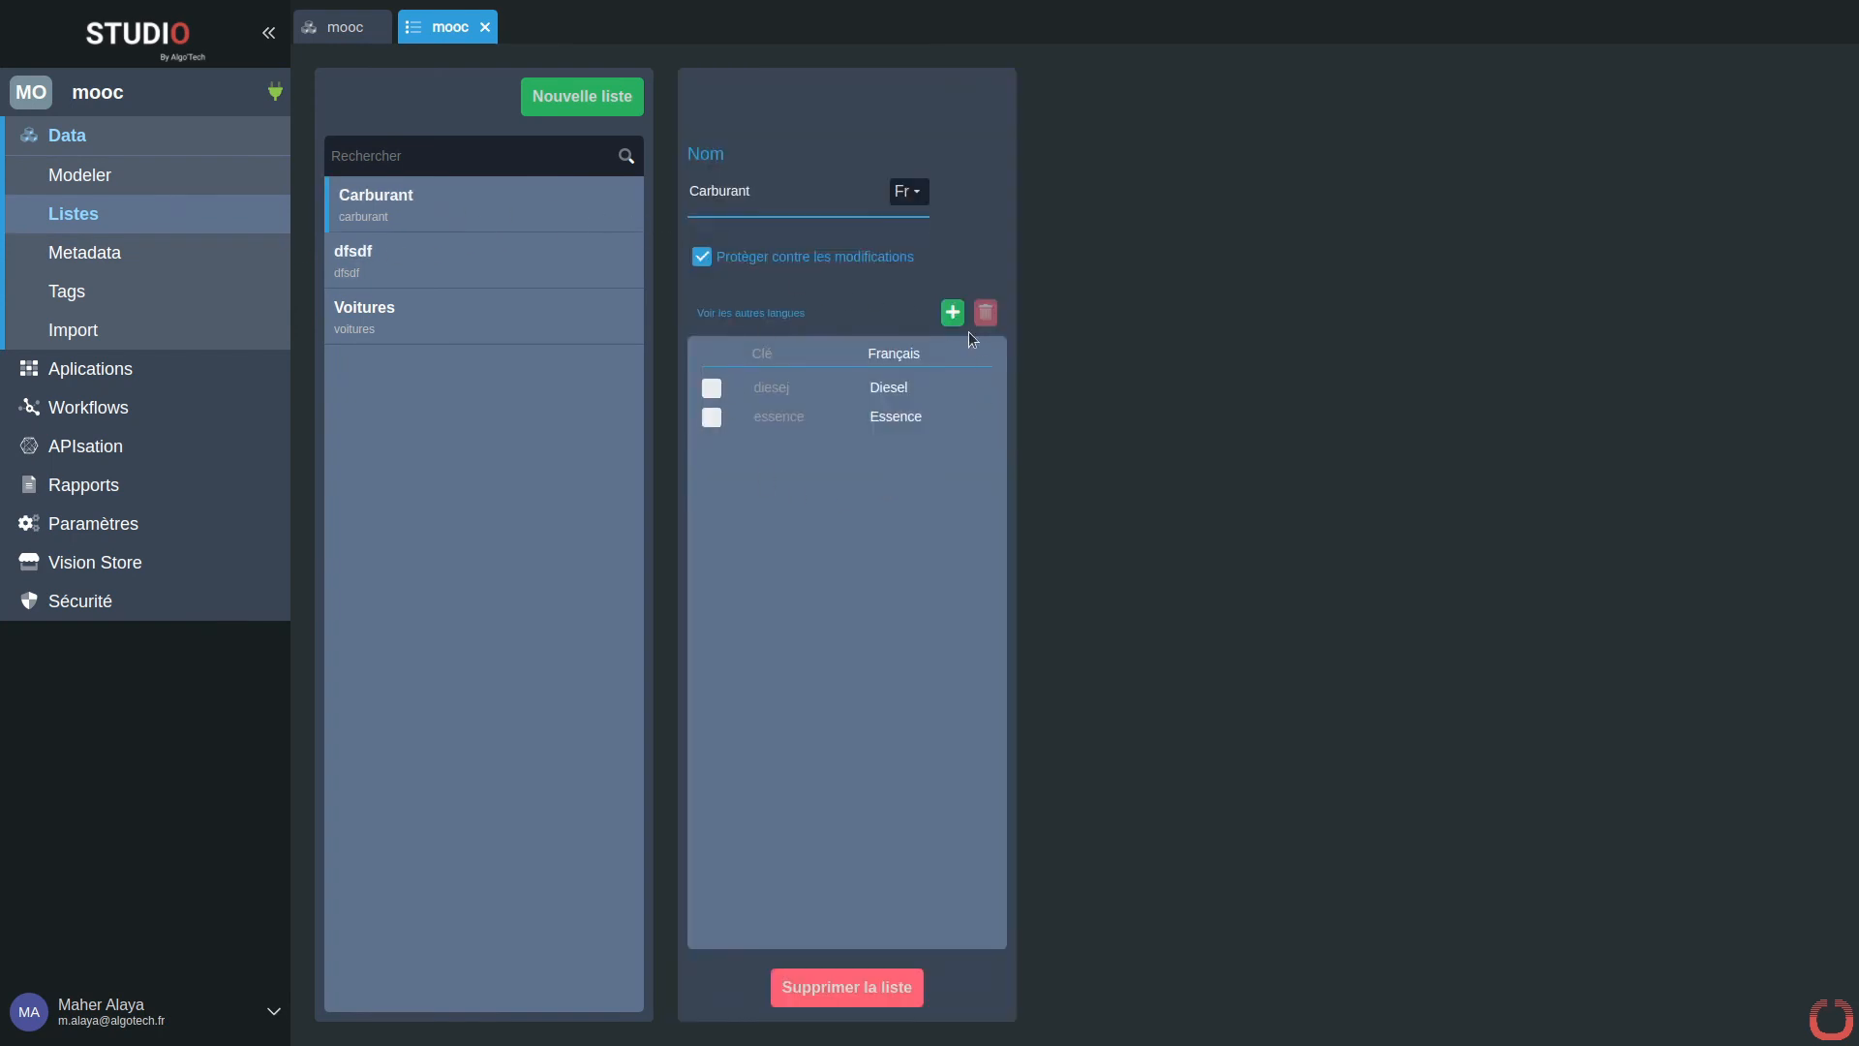
left_click(157, 175)
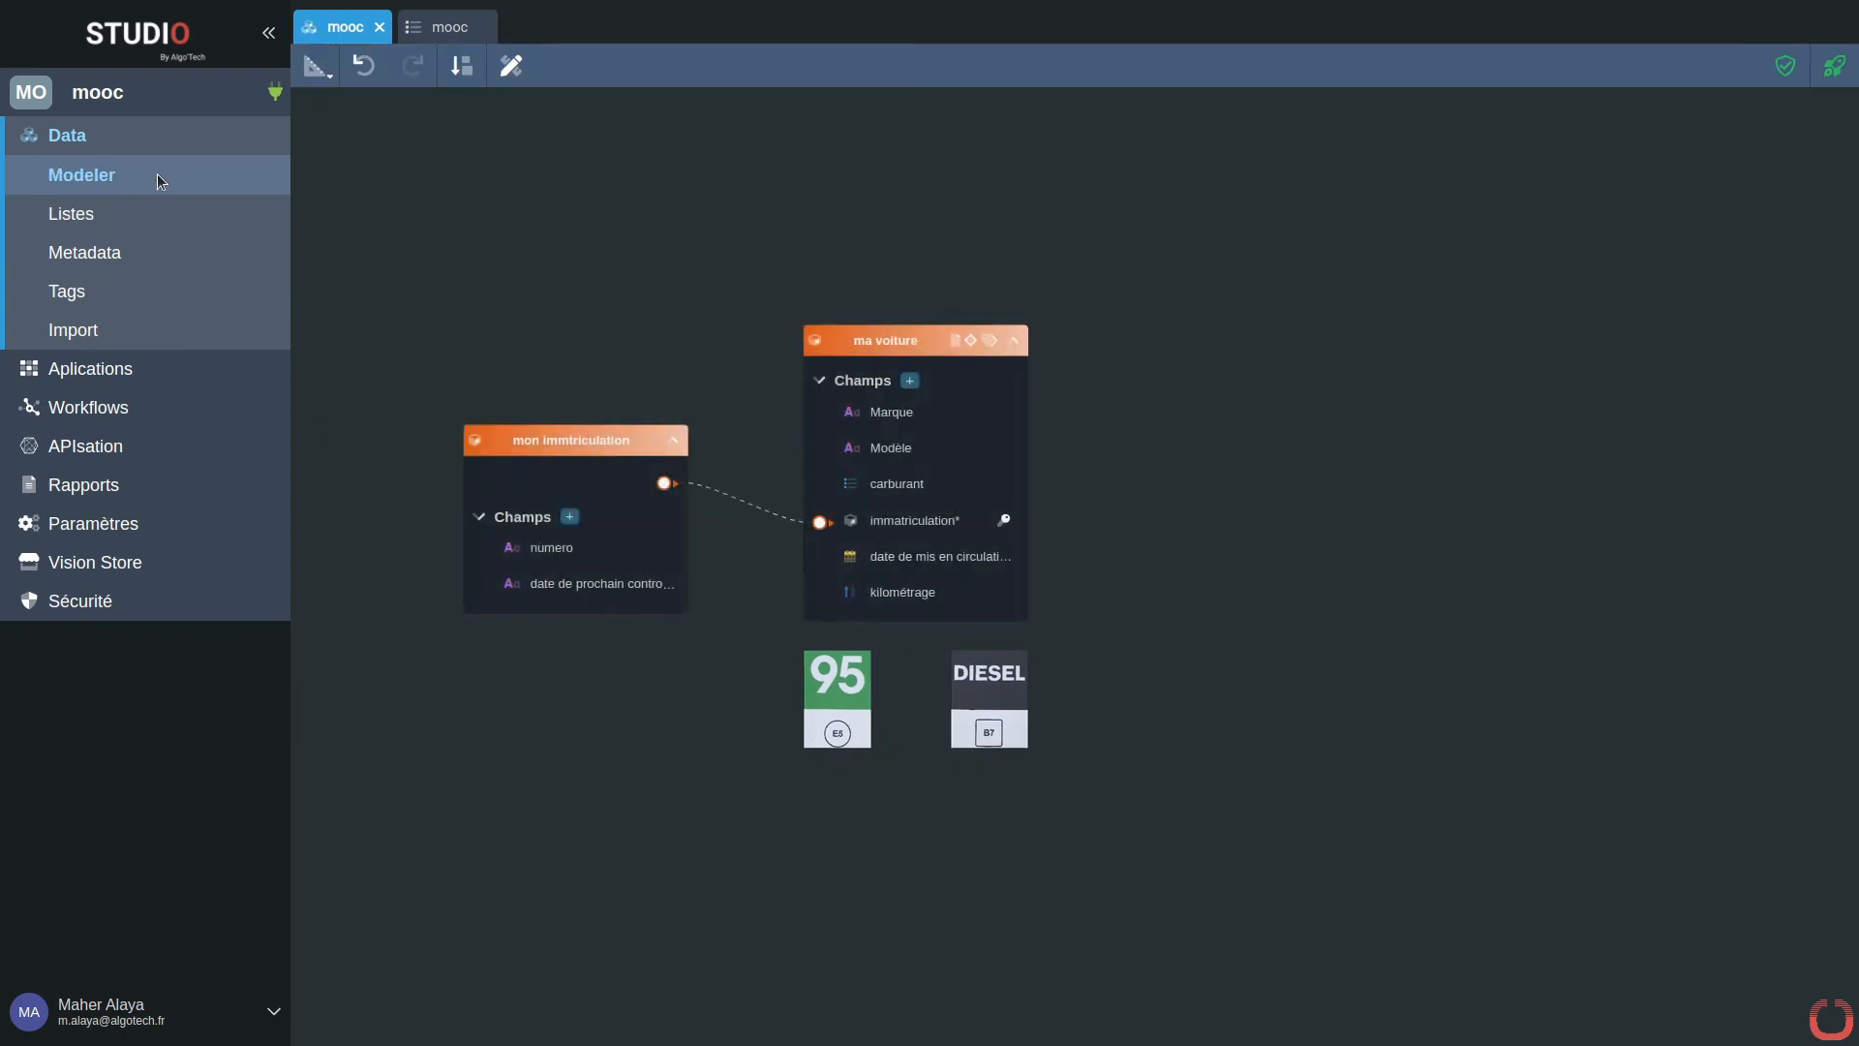
left_click(895, 486)
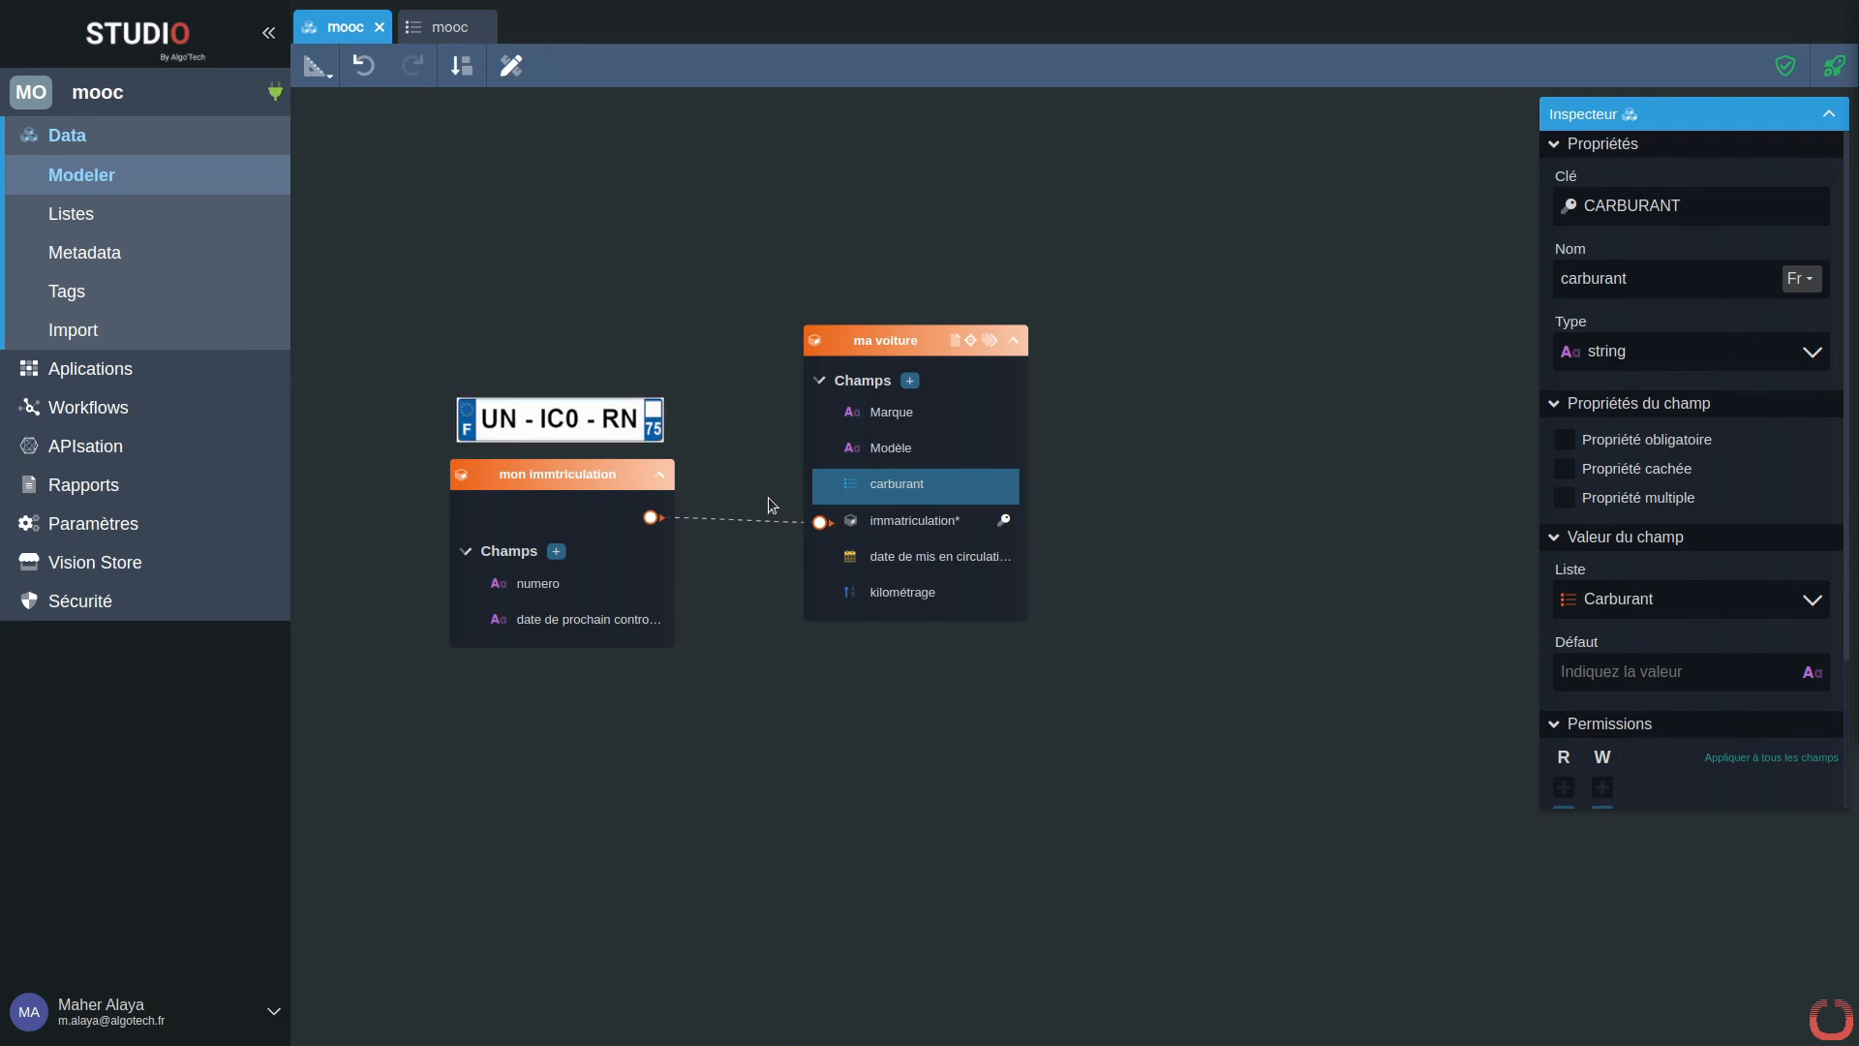
Step: Move the mon immtriculation model lower on the canvas and review the kilométrage, carburant, immatriculation and date de prochain controle technique field properties
left_click_drag(557, 480, 577, 573)
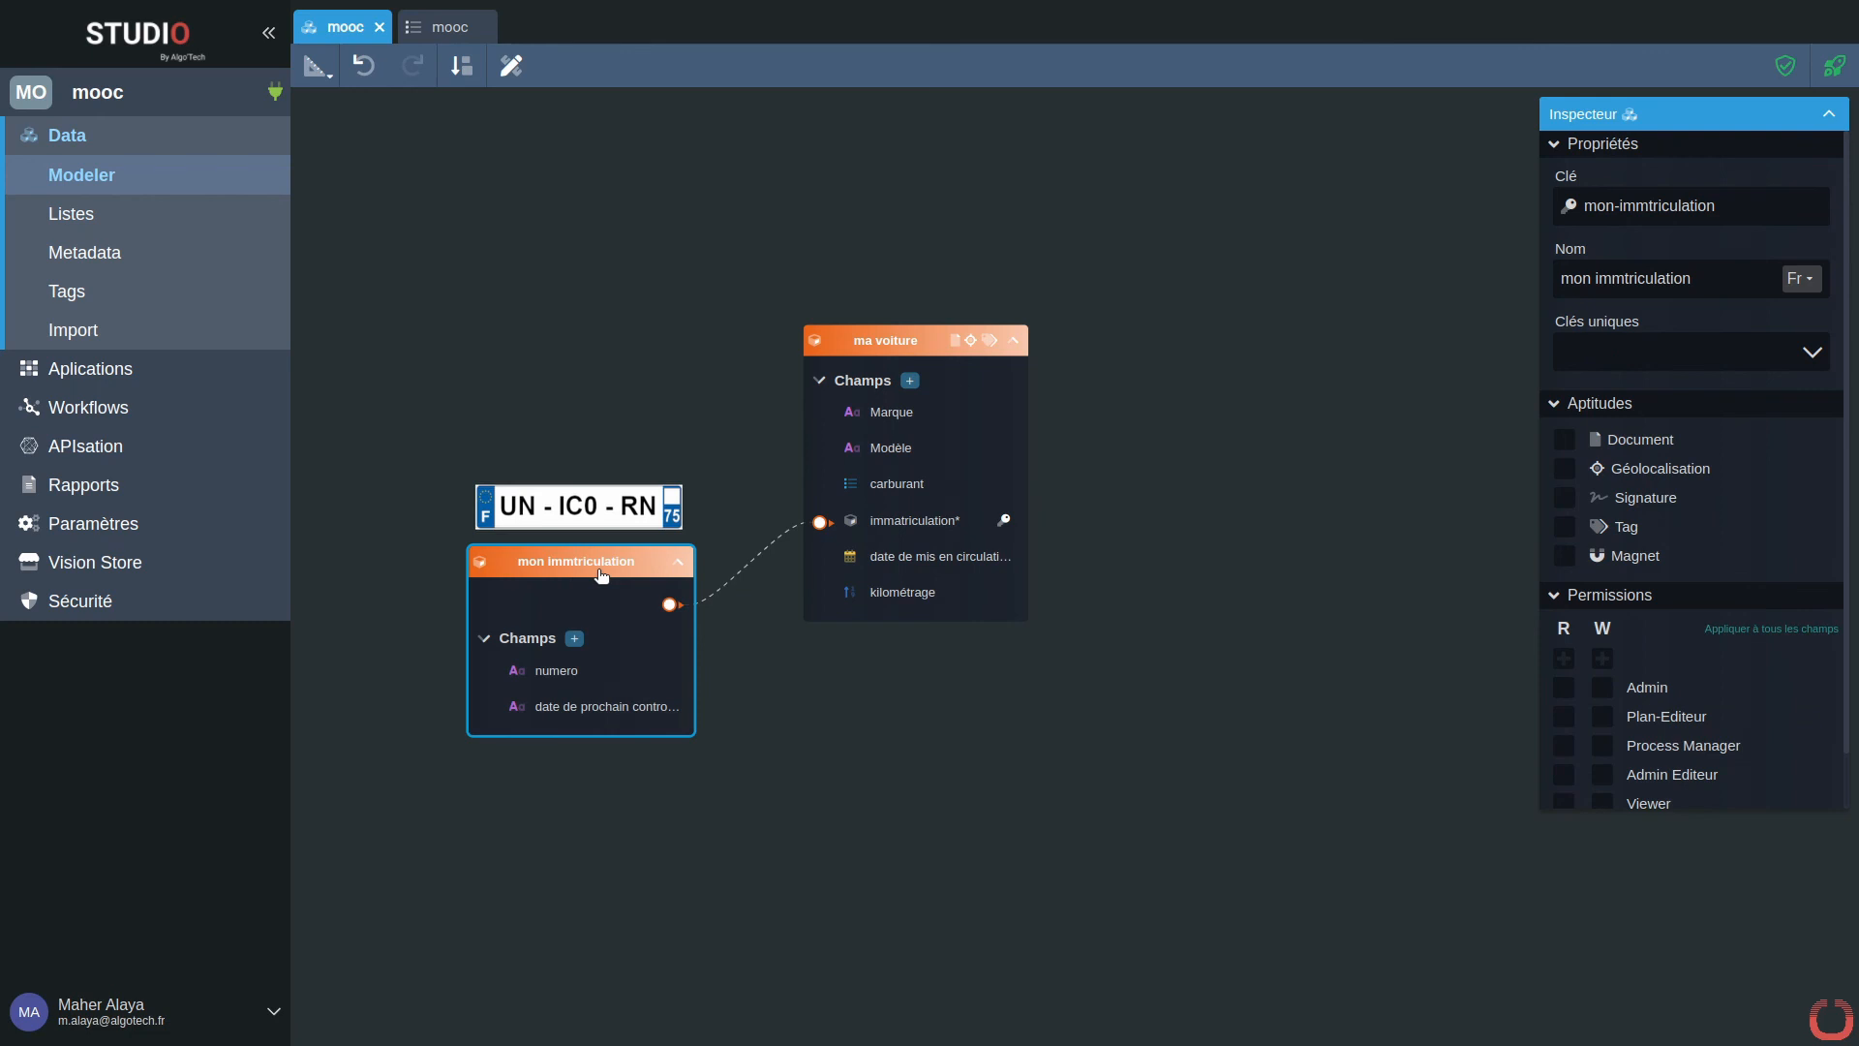
left_click(921, 591)
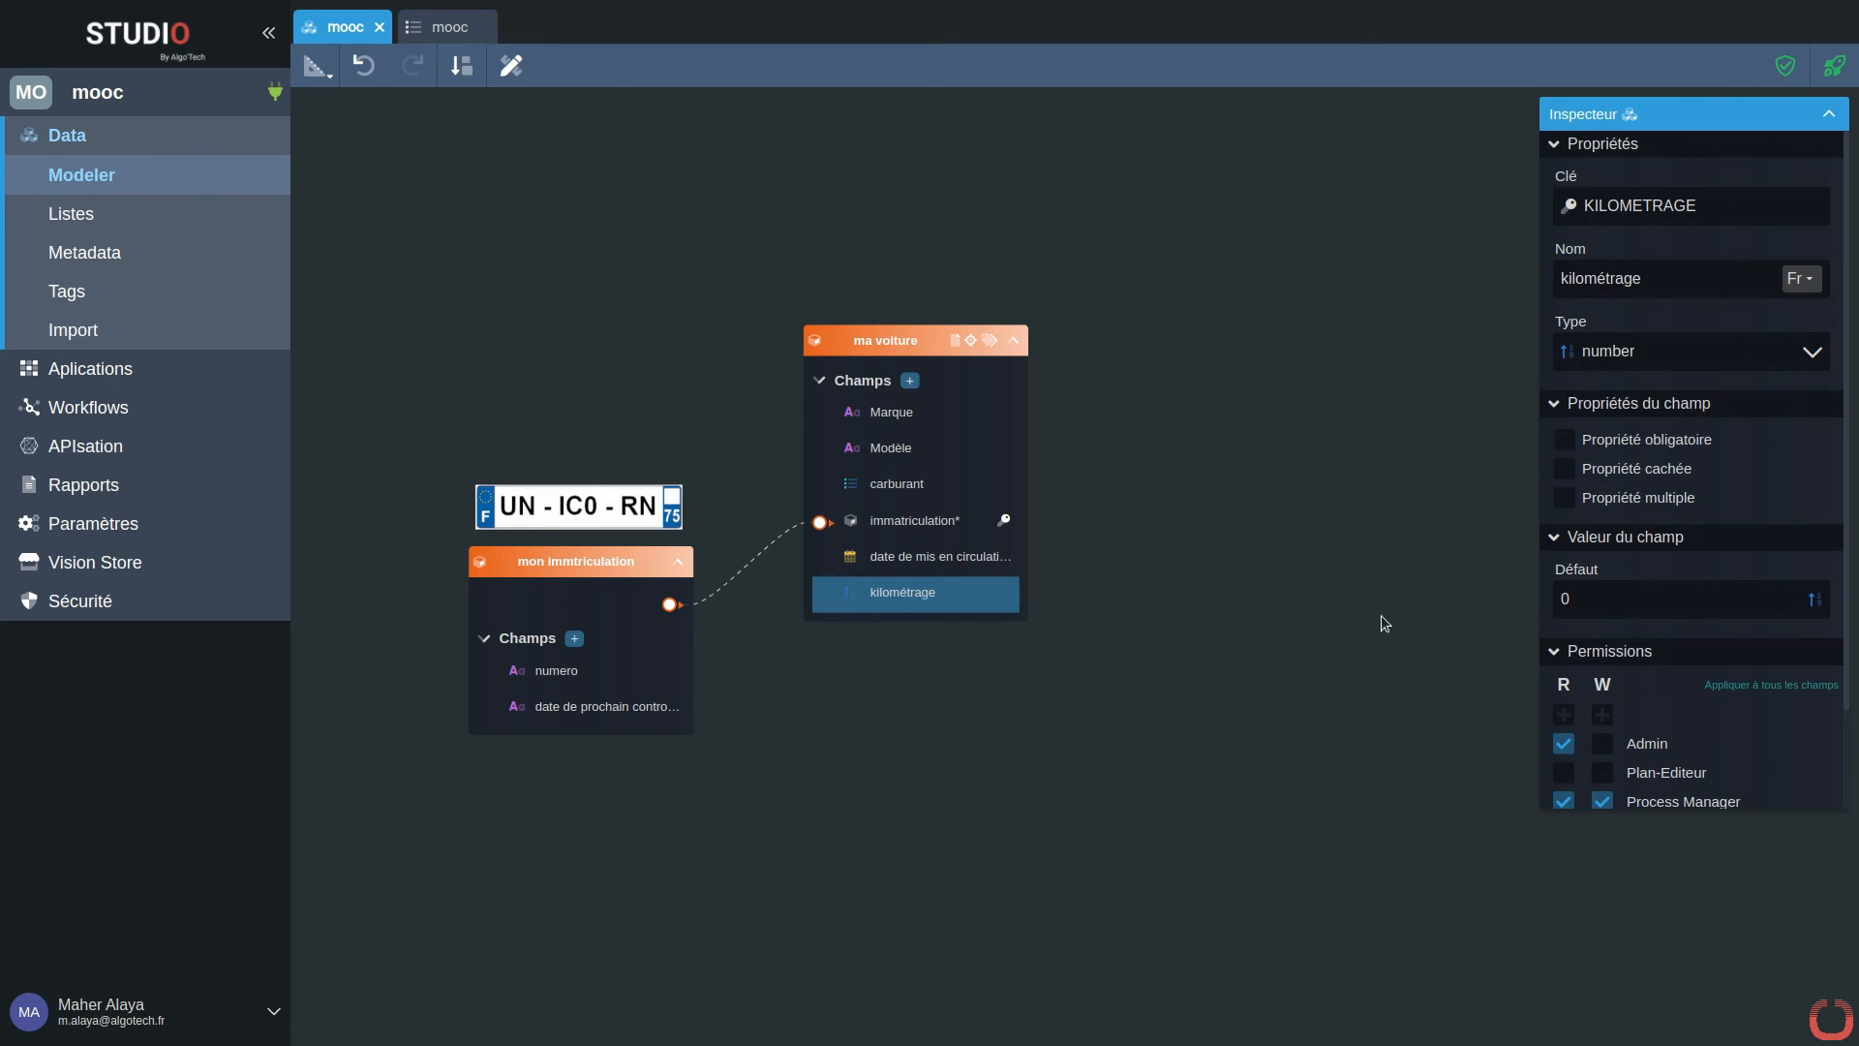
left_click(957, 484)
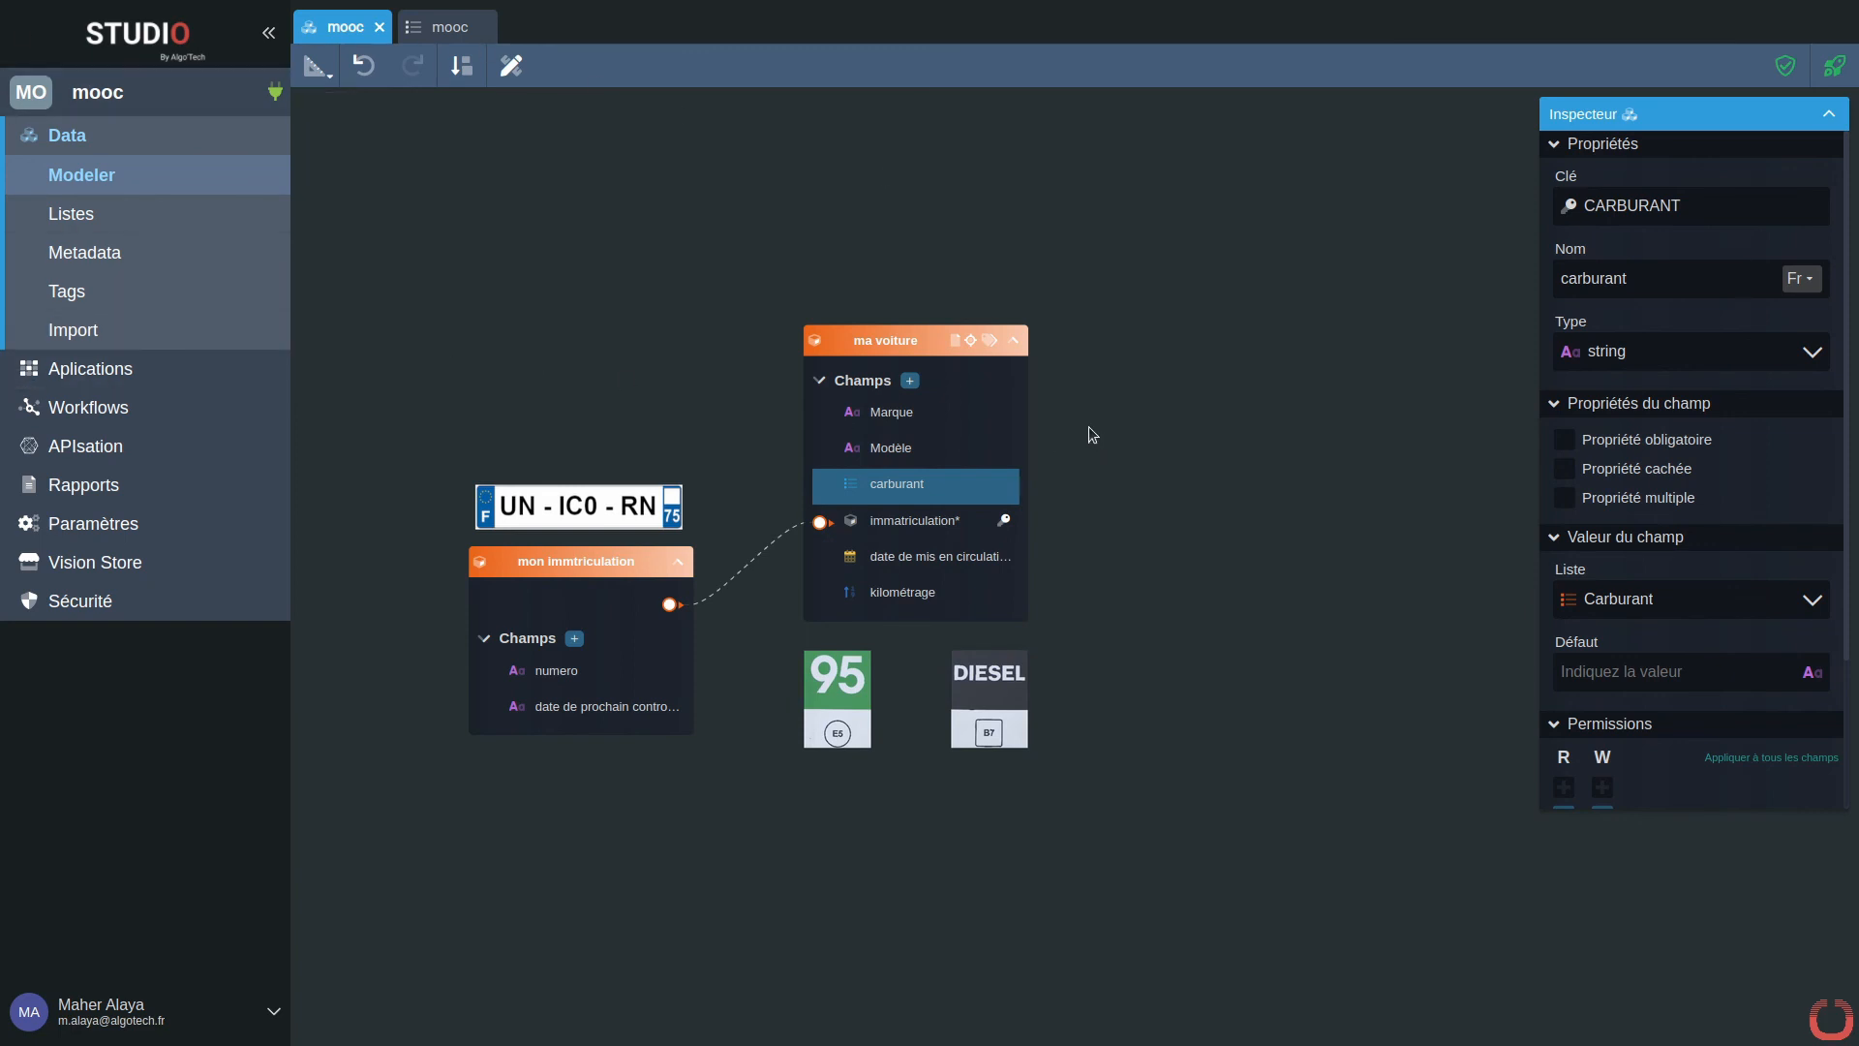
left_click(913, 525)
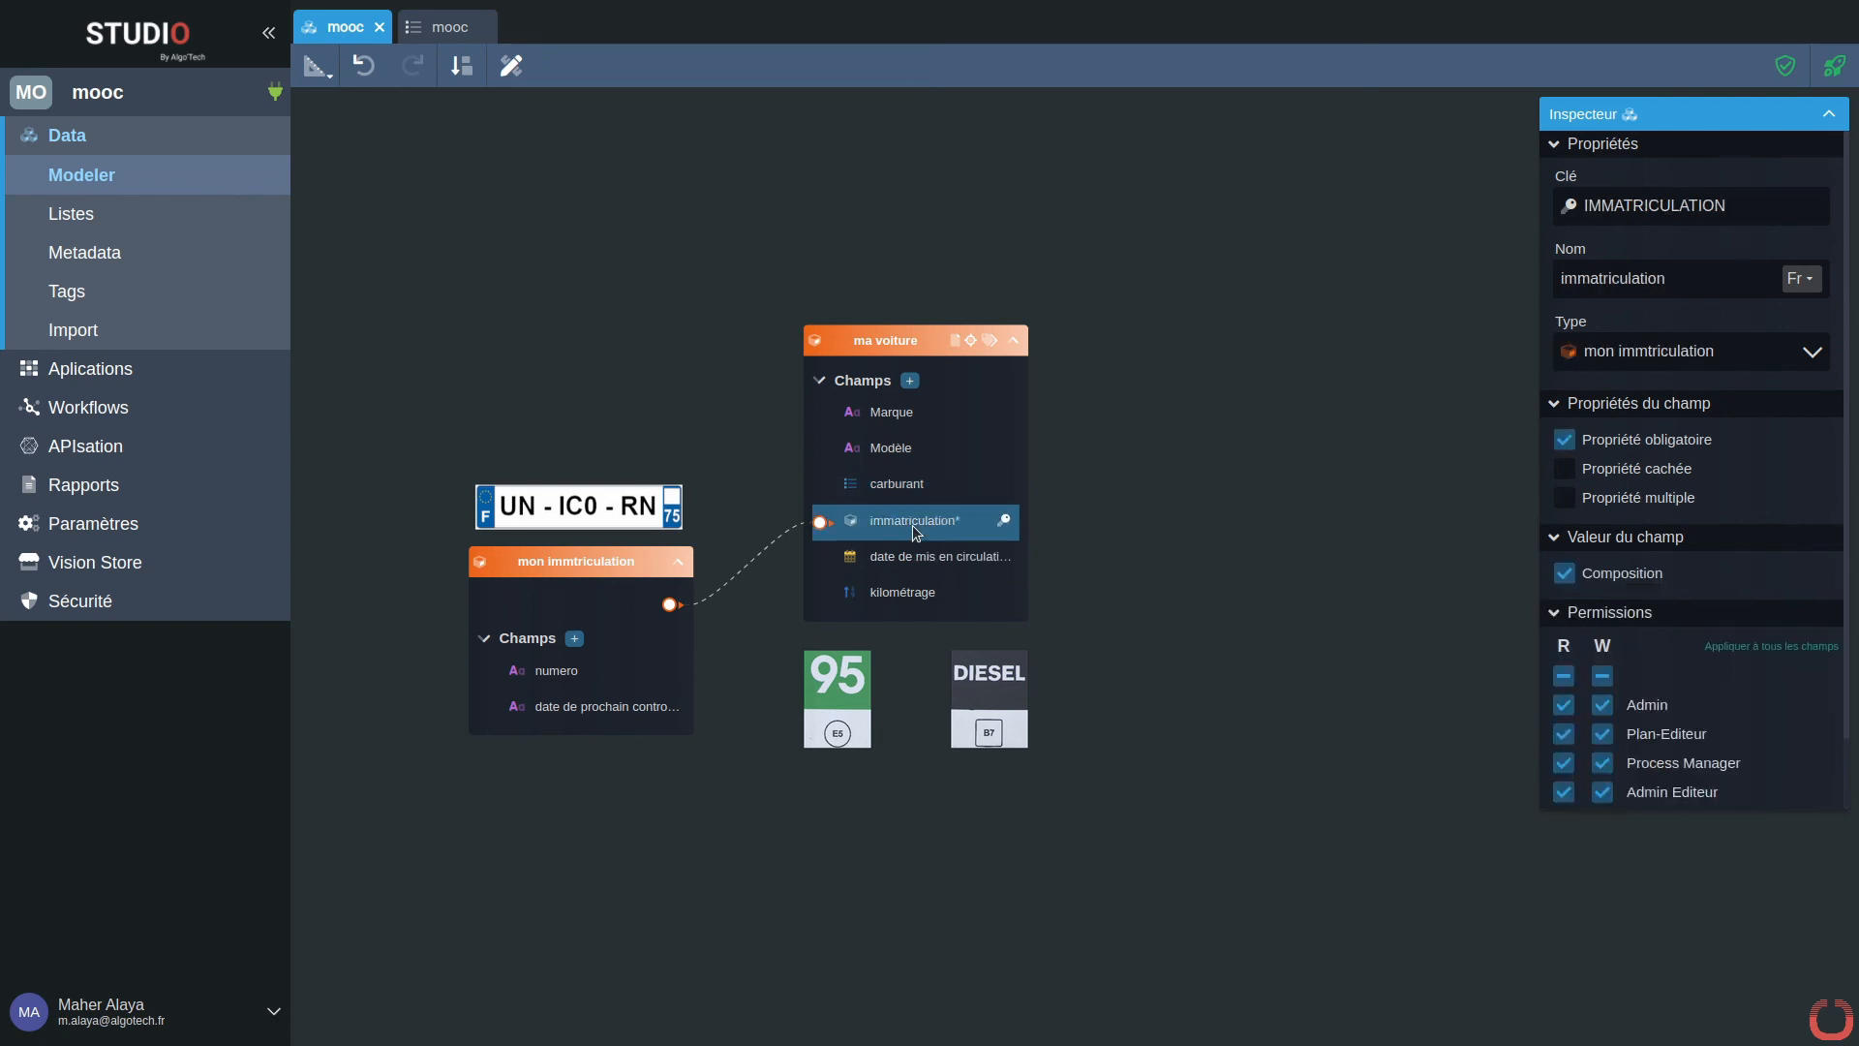
left_click(644, 704)
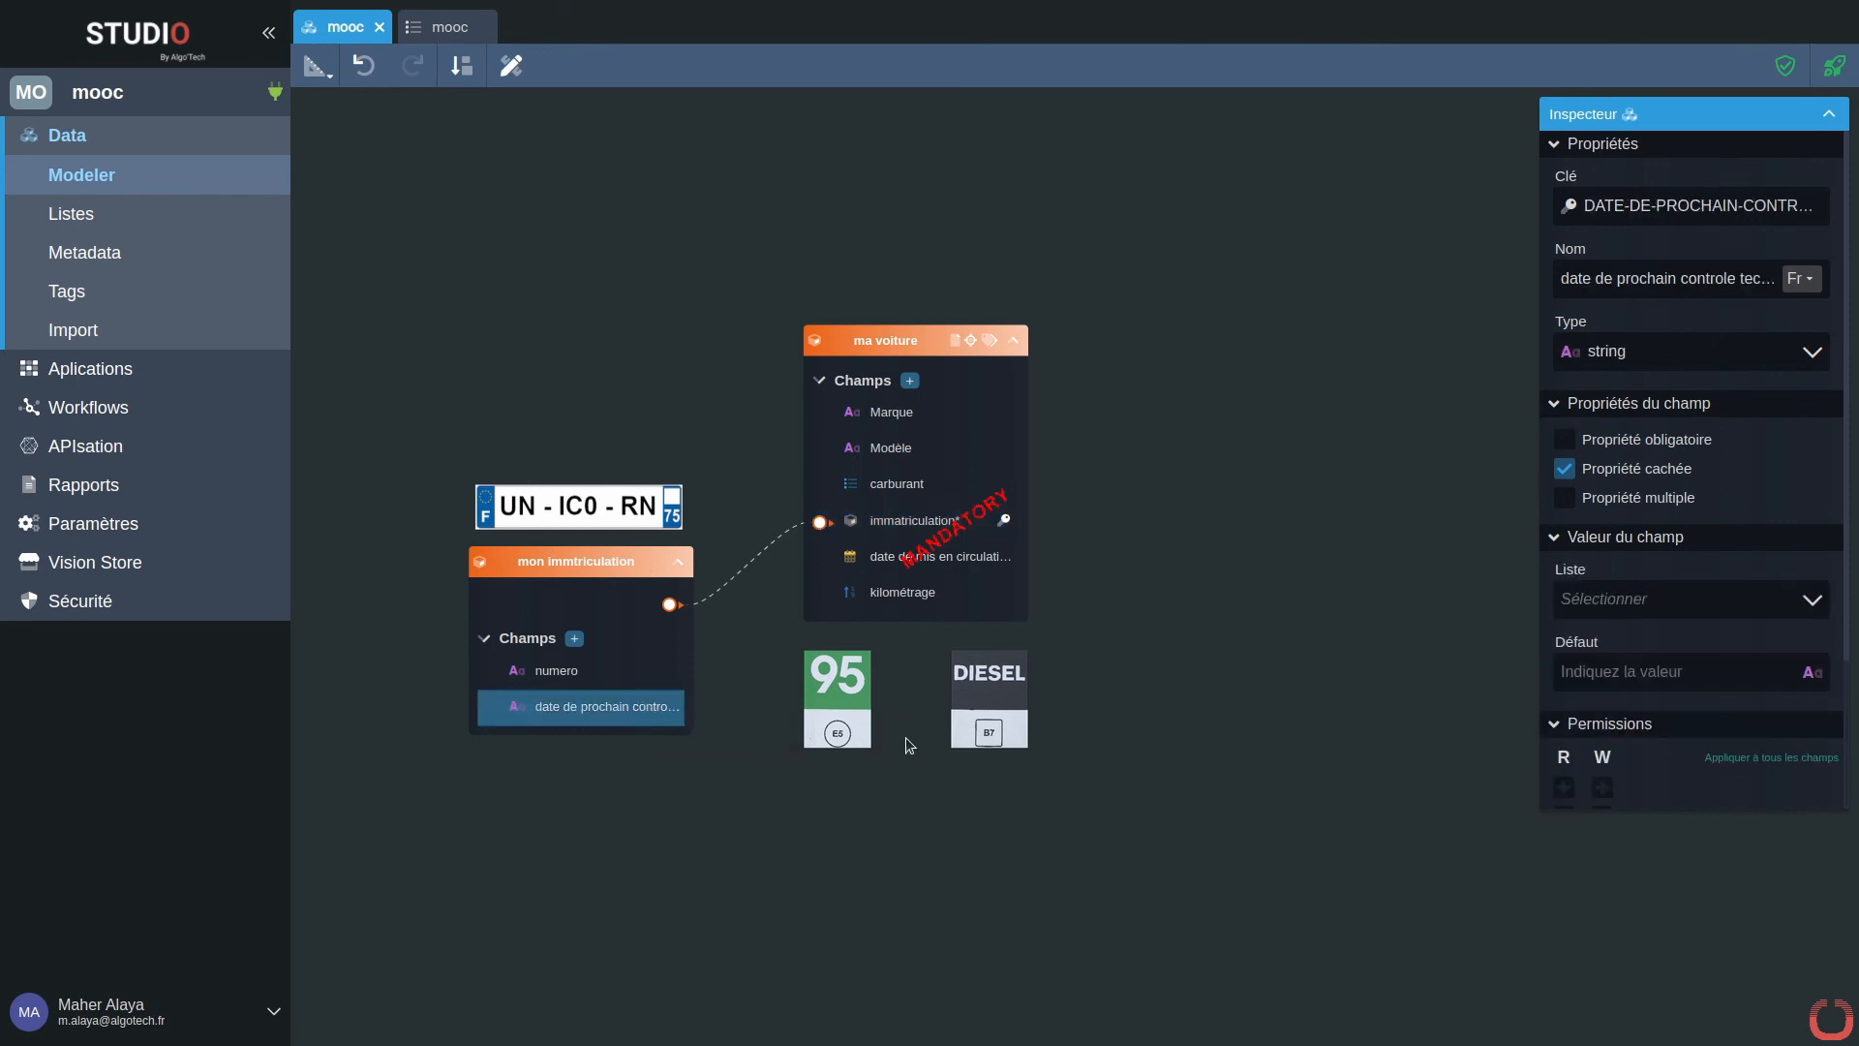